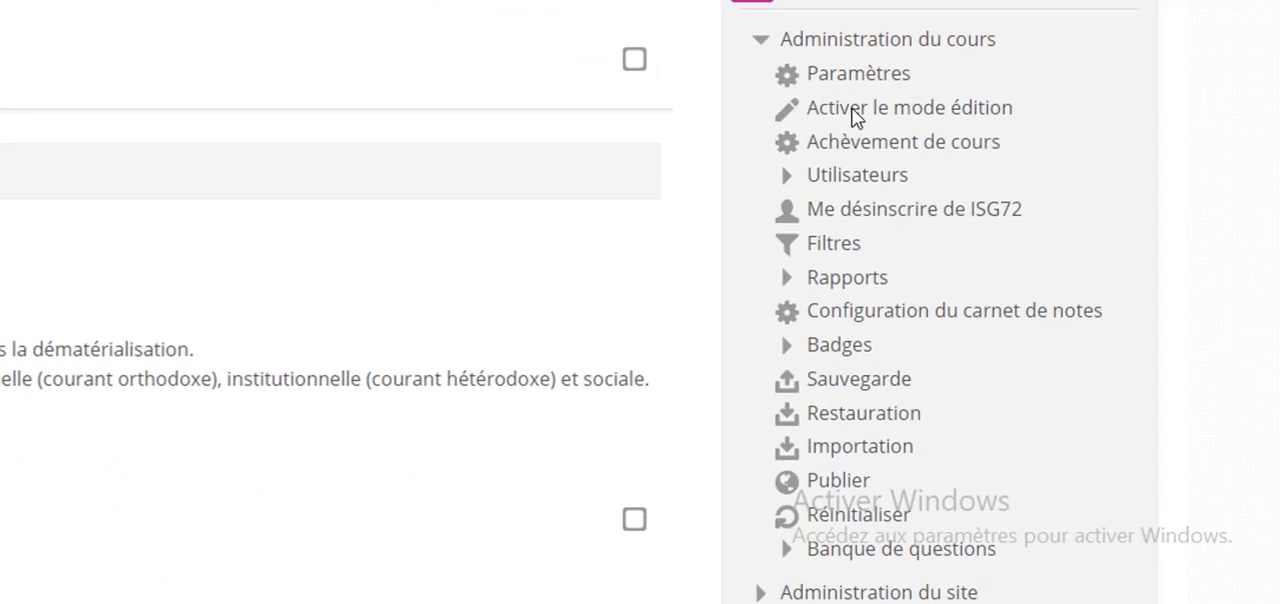
- Open the backup settings for the ISG72 course
scroll(820, 43, "down", 3)
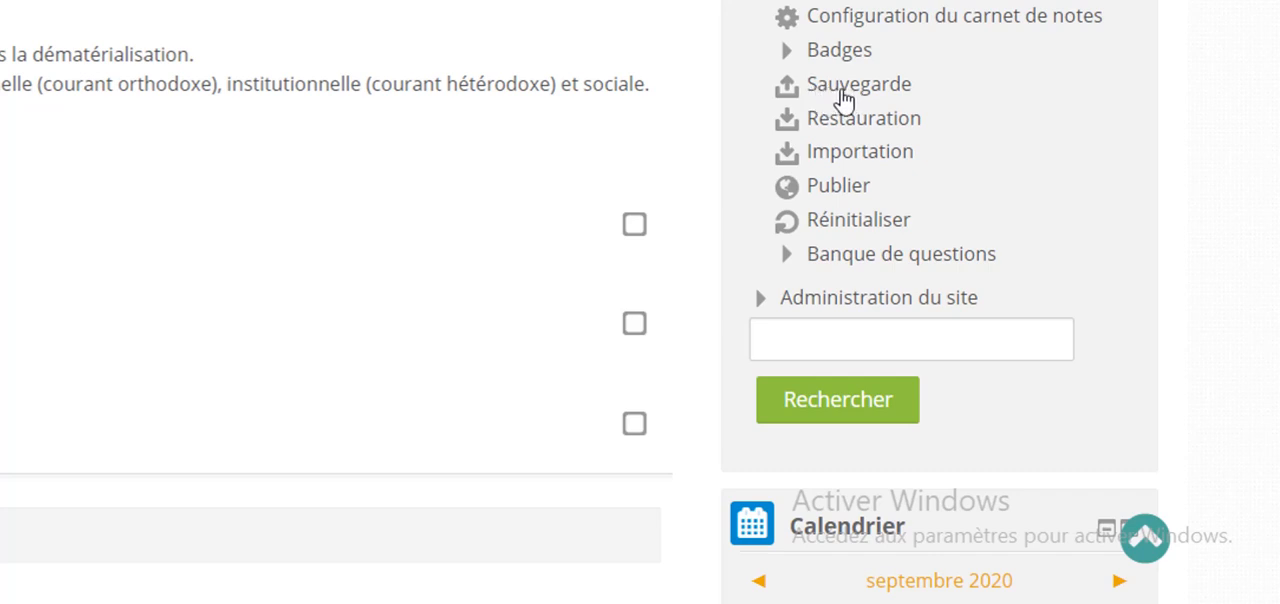
left_click(858, 90)
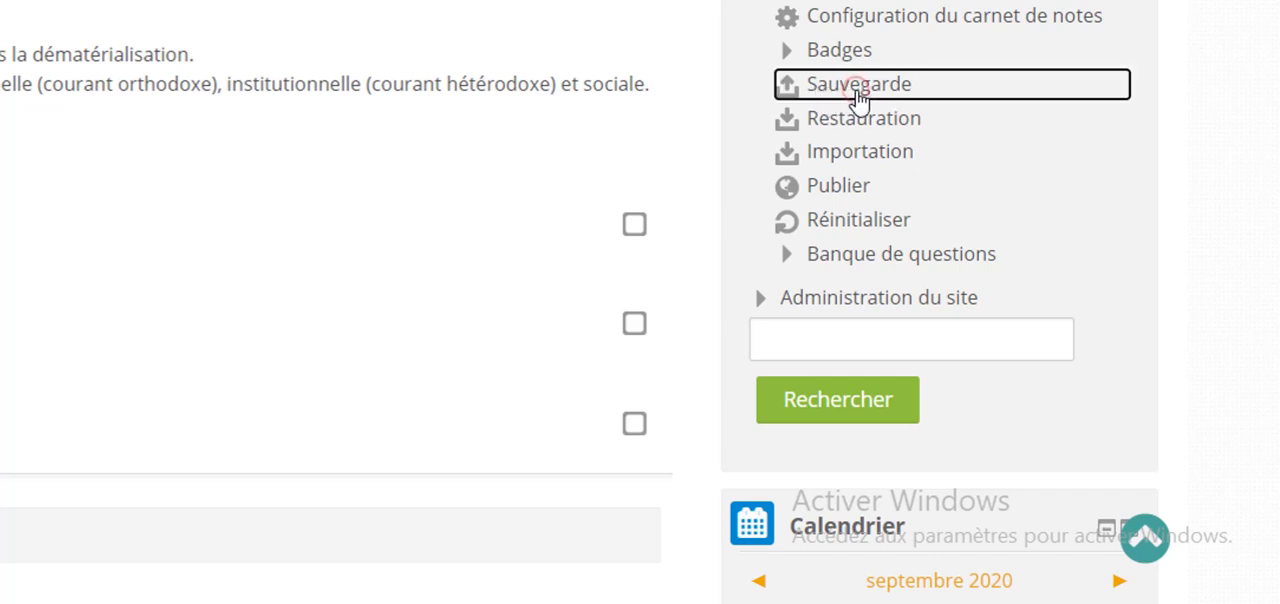
scroll(385, 132, "down", 3)
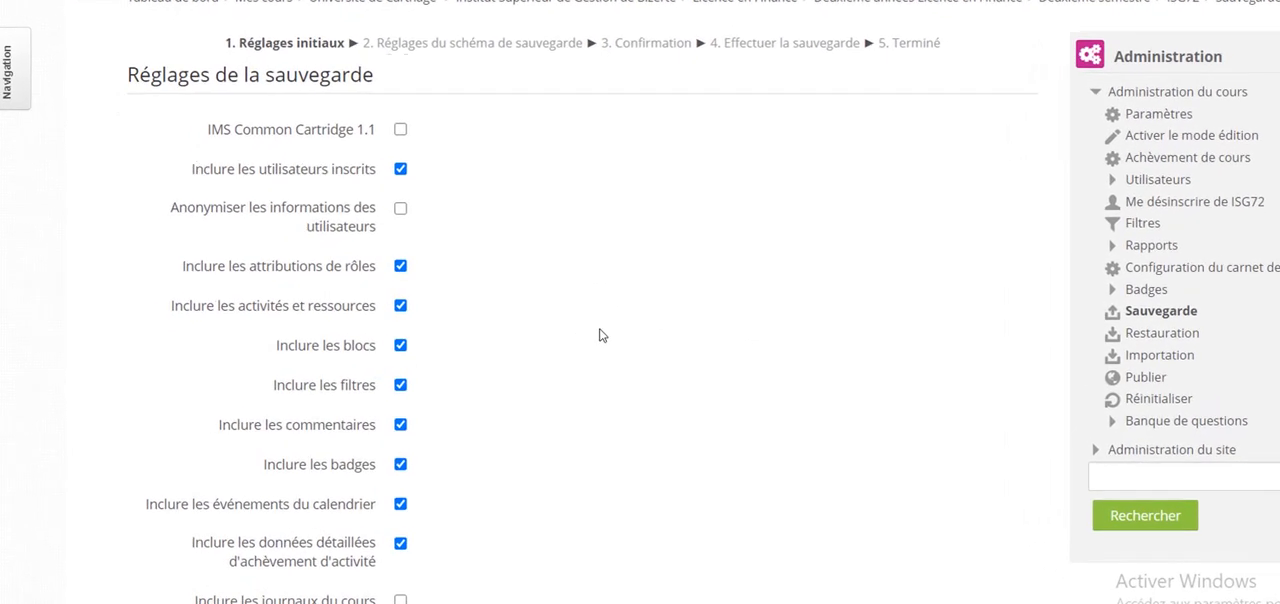
- Keep the default initial backup settings and continue to the backup schema settings
scroll(391, 306, "down", 3)
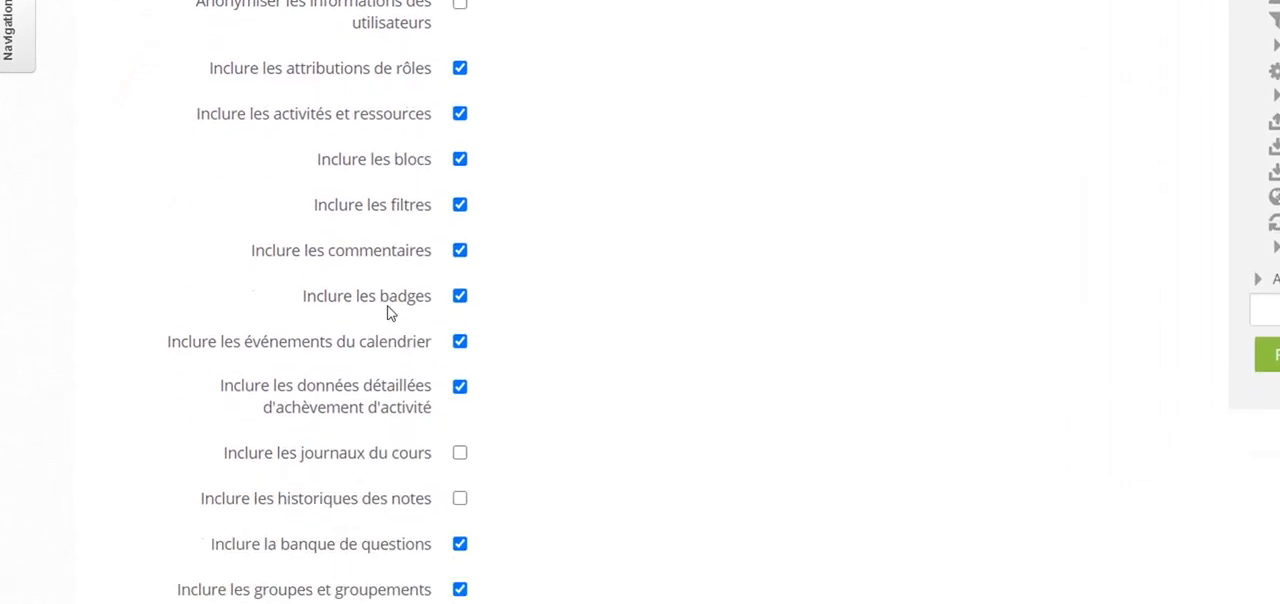
scroll(391, 315, "down", 1)
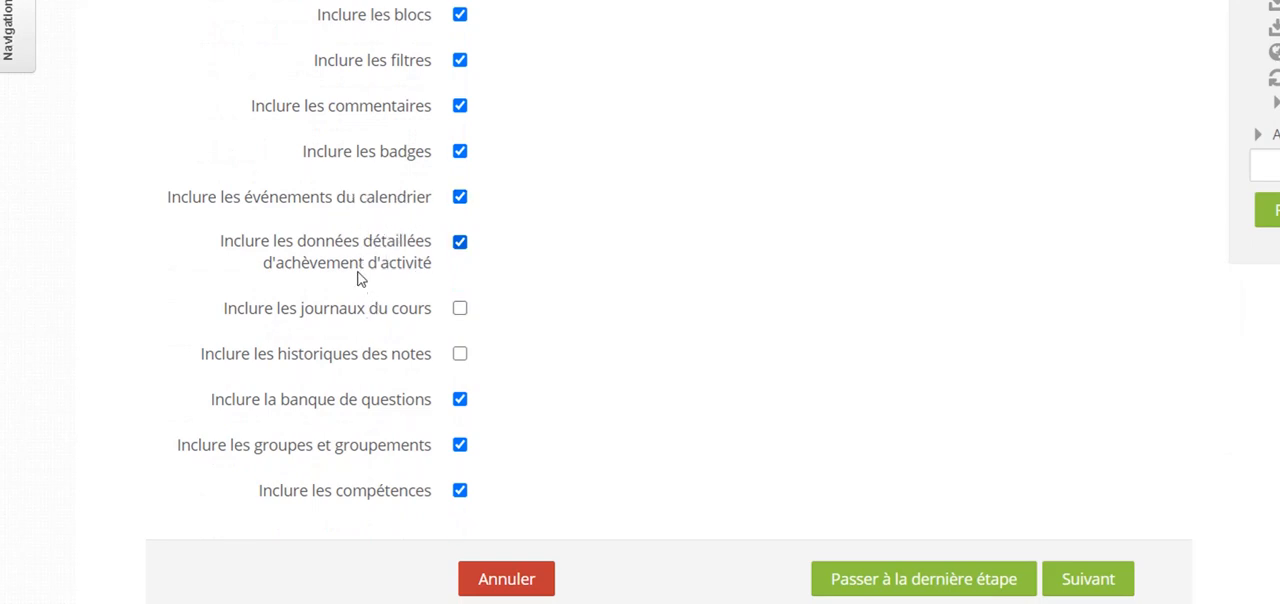
scroll(385, 132, "up", 3)
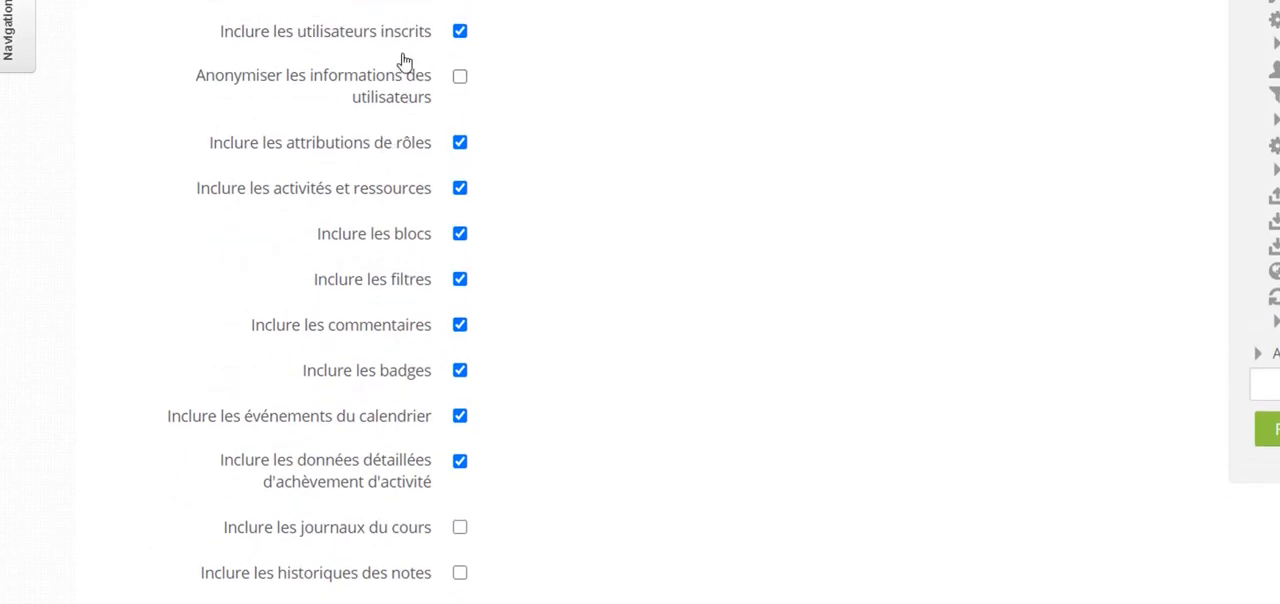
scroll(728, 182, "down", 3)
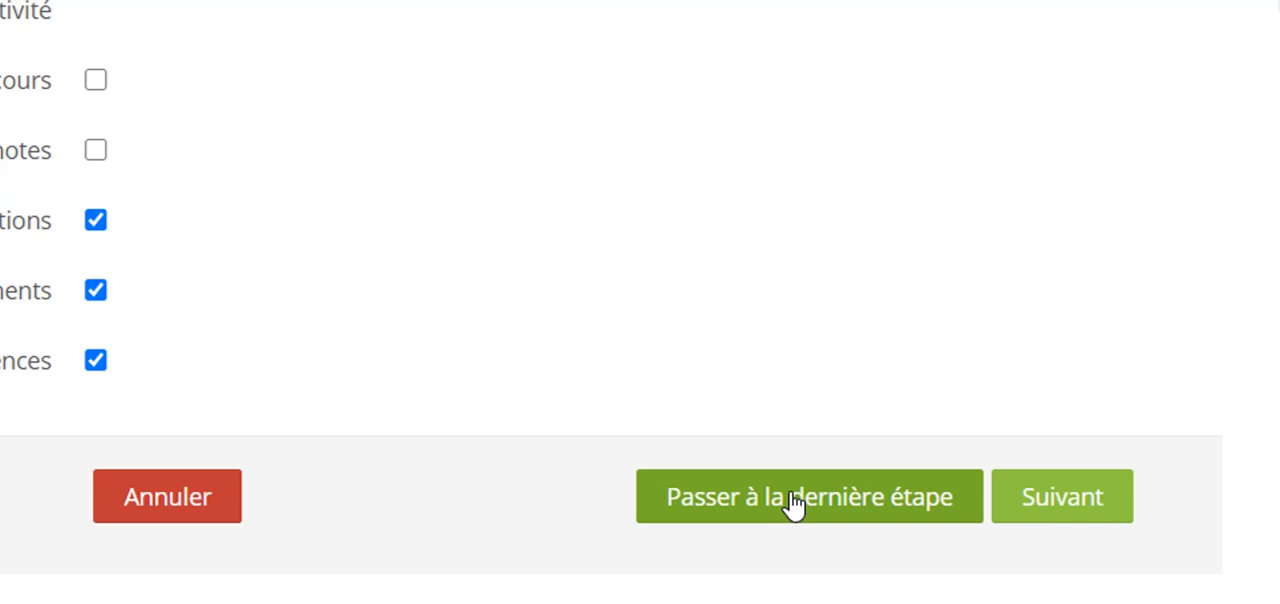
scroll(854, 270, "up", 2)
scroll(854, 270, "down", 2)
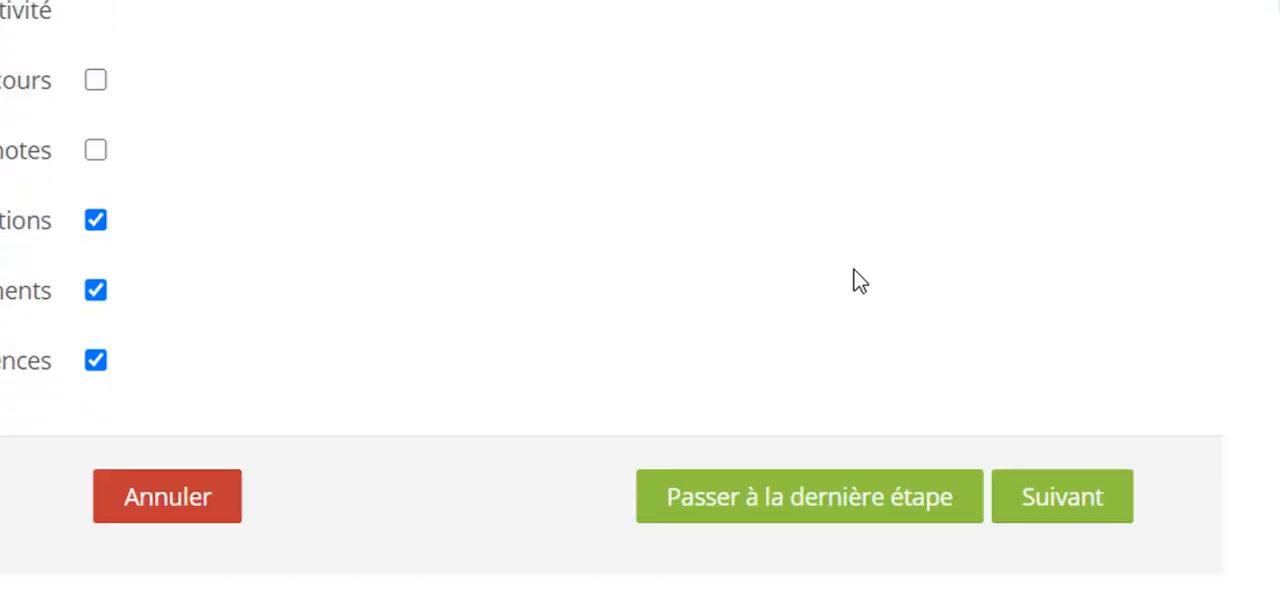
left_click(1062, 500)
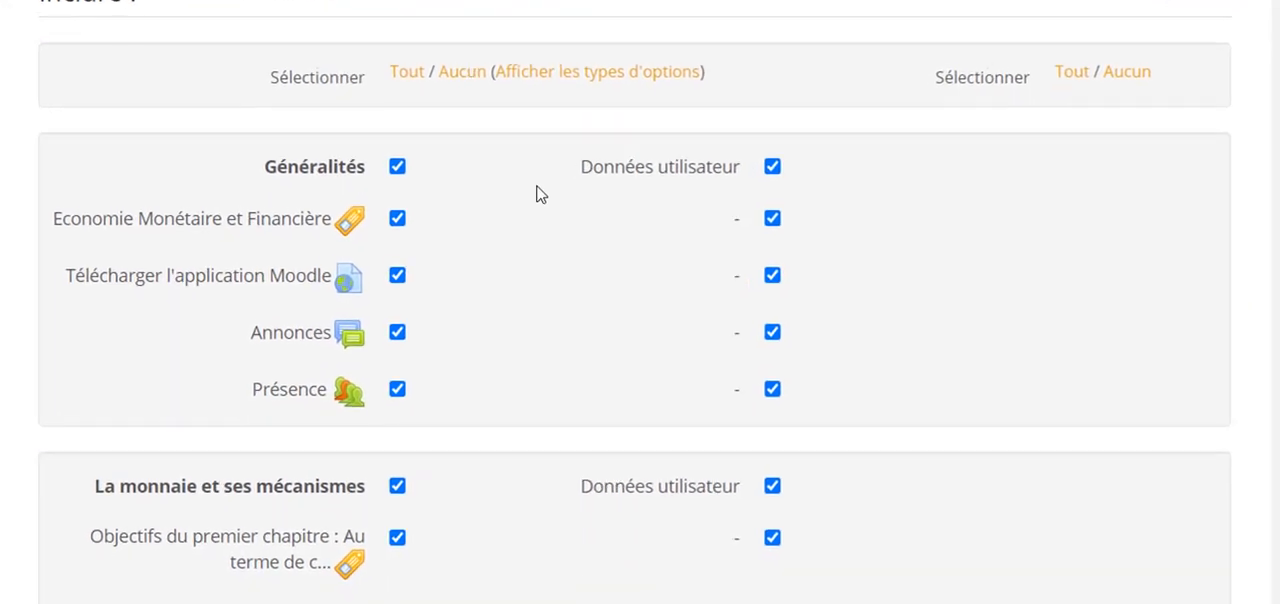
- Exclude user data from the backup for the "Généralités" and "La monnaie et ses mécanismes" sections
scroll(580, 190, "down", 3)
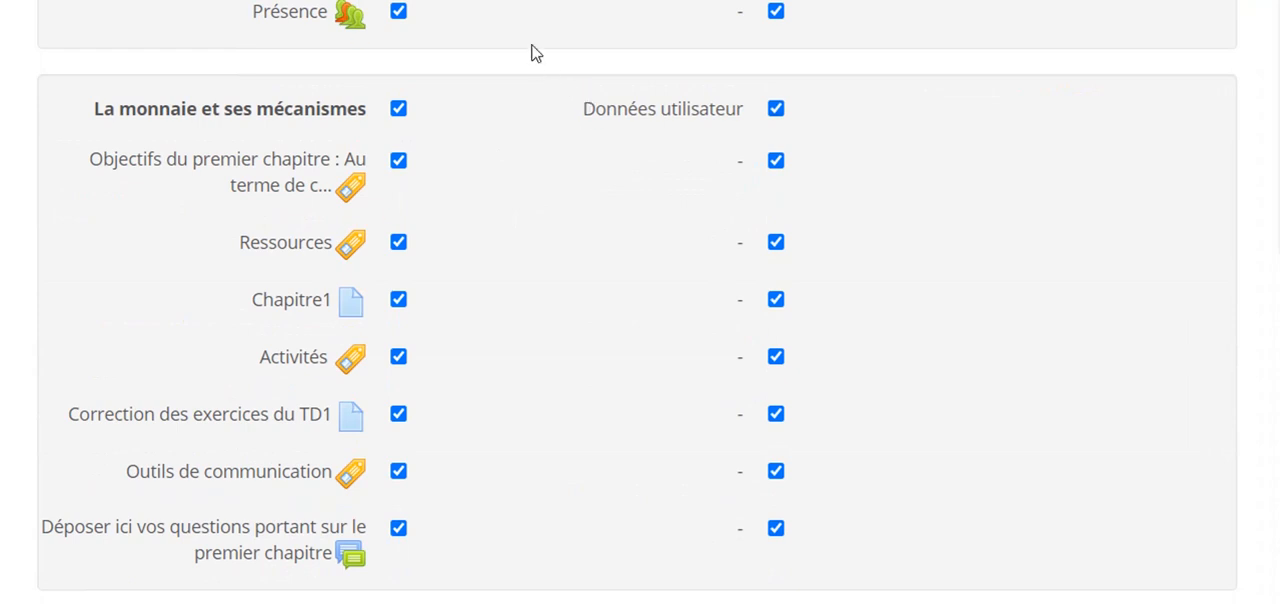
scroll(530, 20, "down", 1)
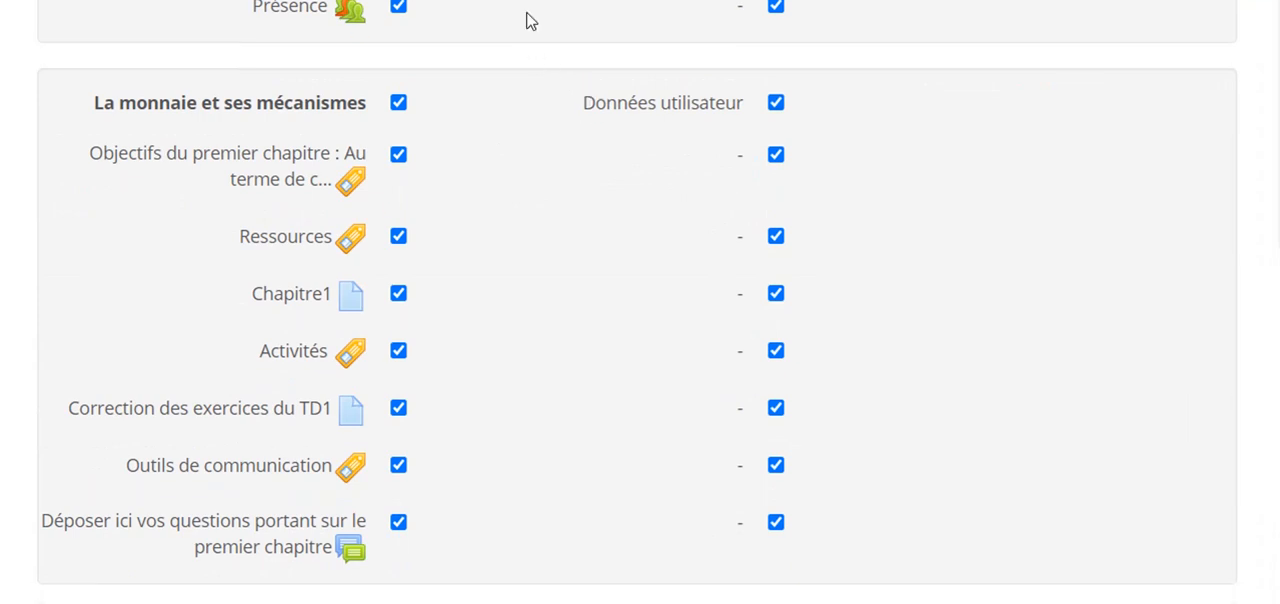
scroll(530, 28, "down", 10)
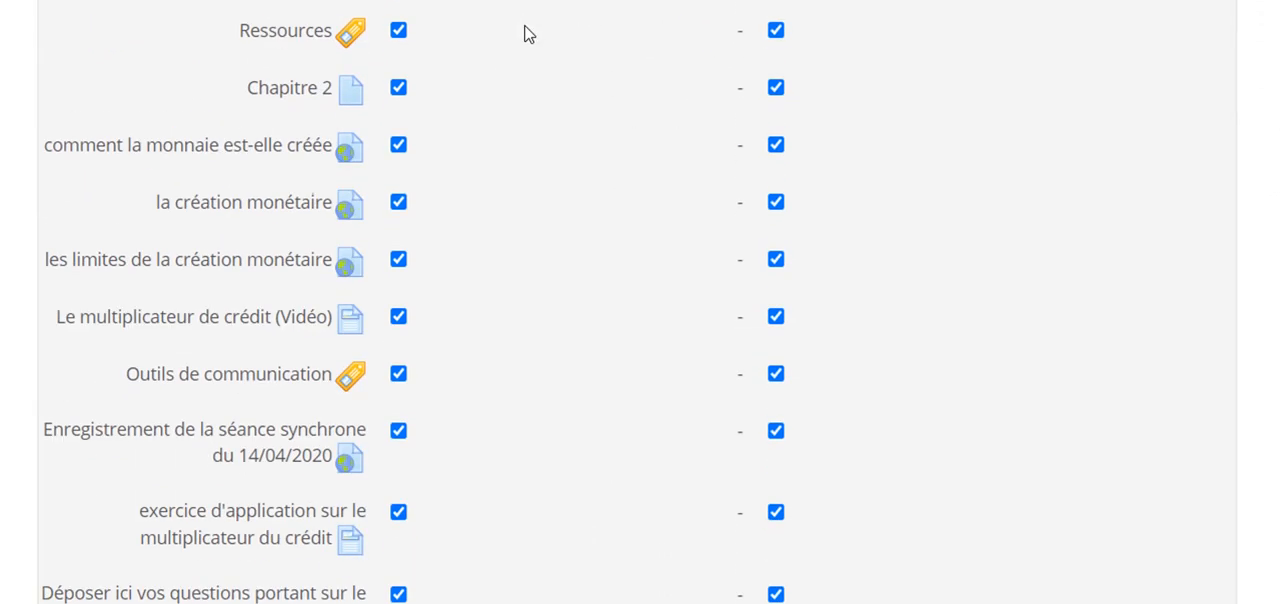
scroll(523, 40, "down", 4)
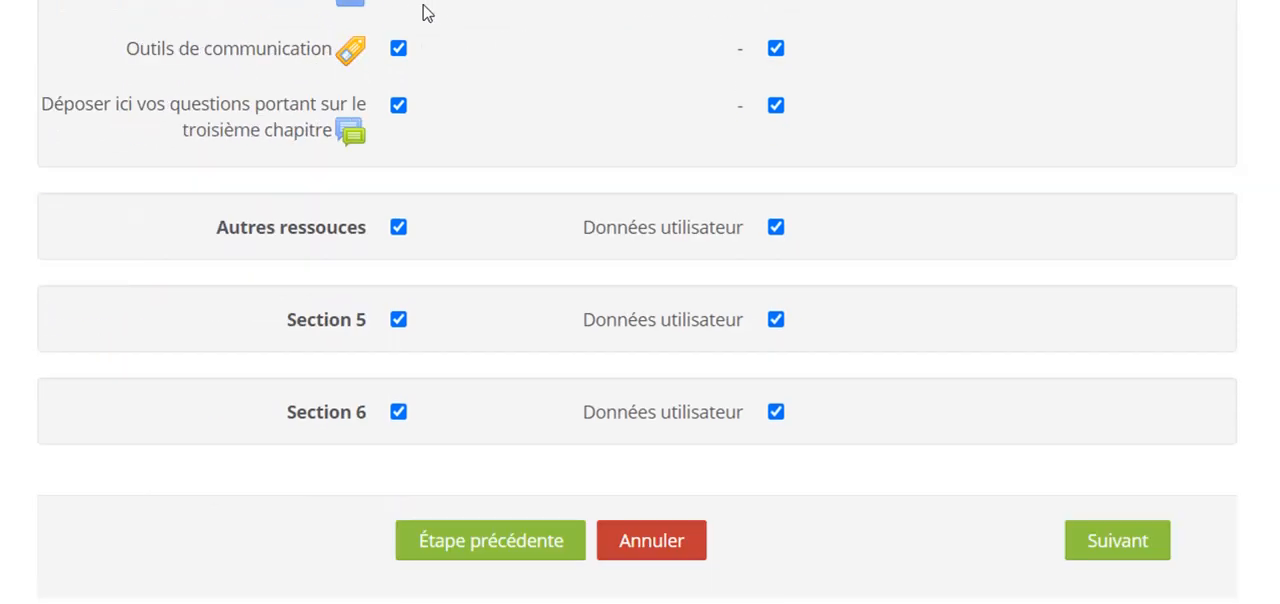
scroll(409, 157, "up", 6)
scroll(397, 112, "up", 4)
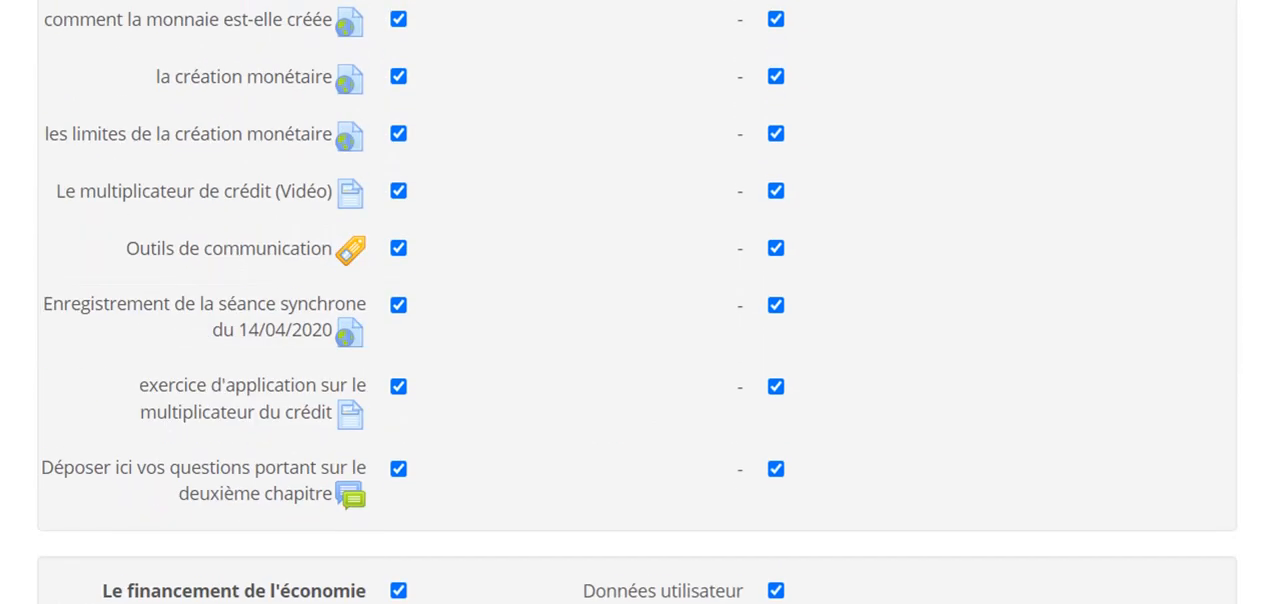
scroll(561, 122, "up", 12)
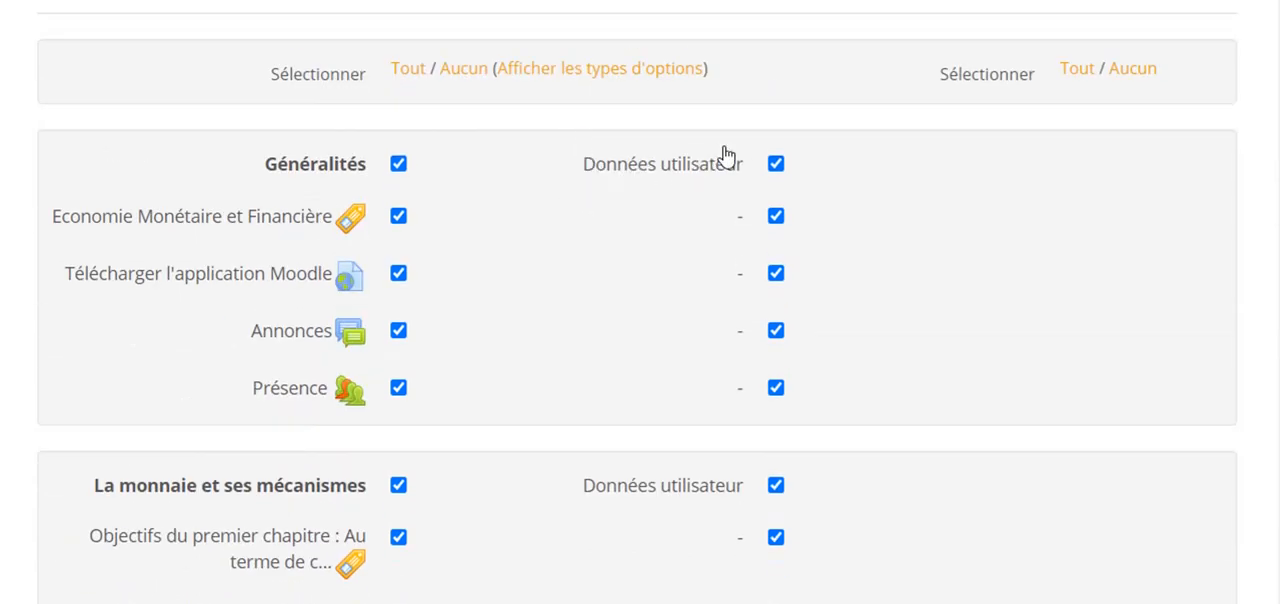
left_click(777, 166)
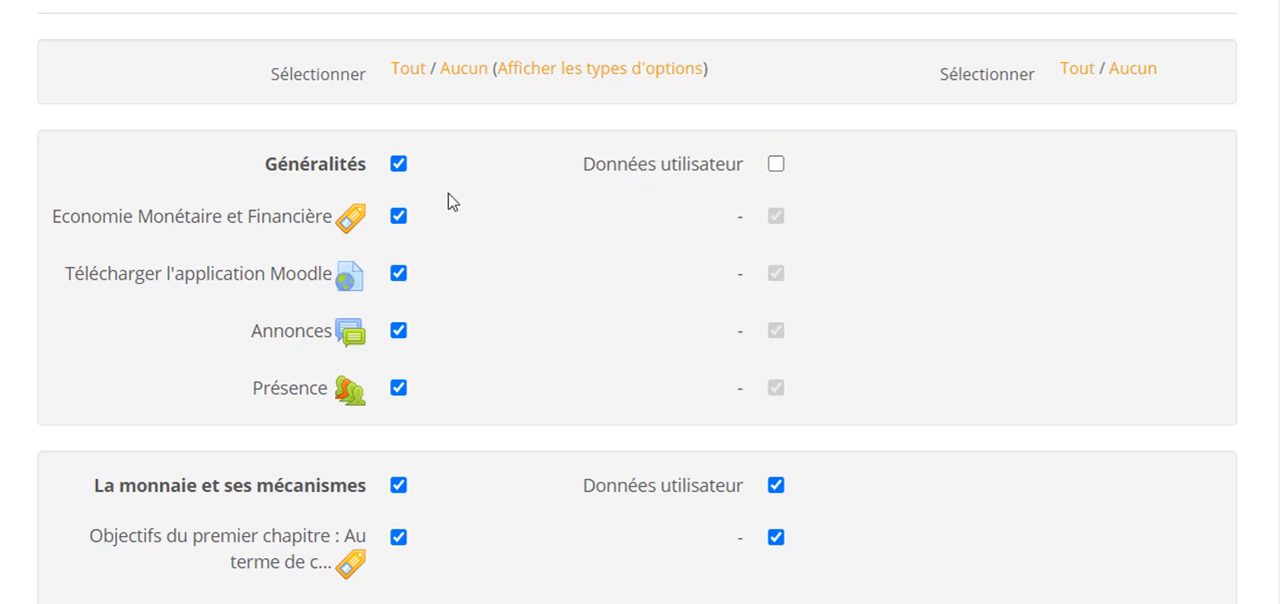
scroll(557, 263, "down", 3)
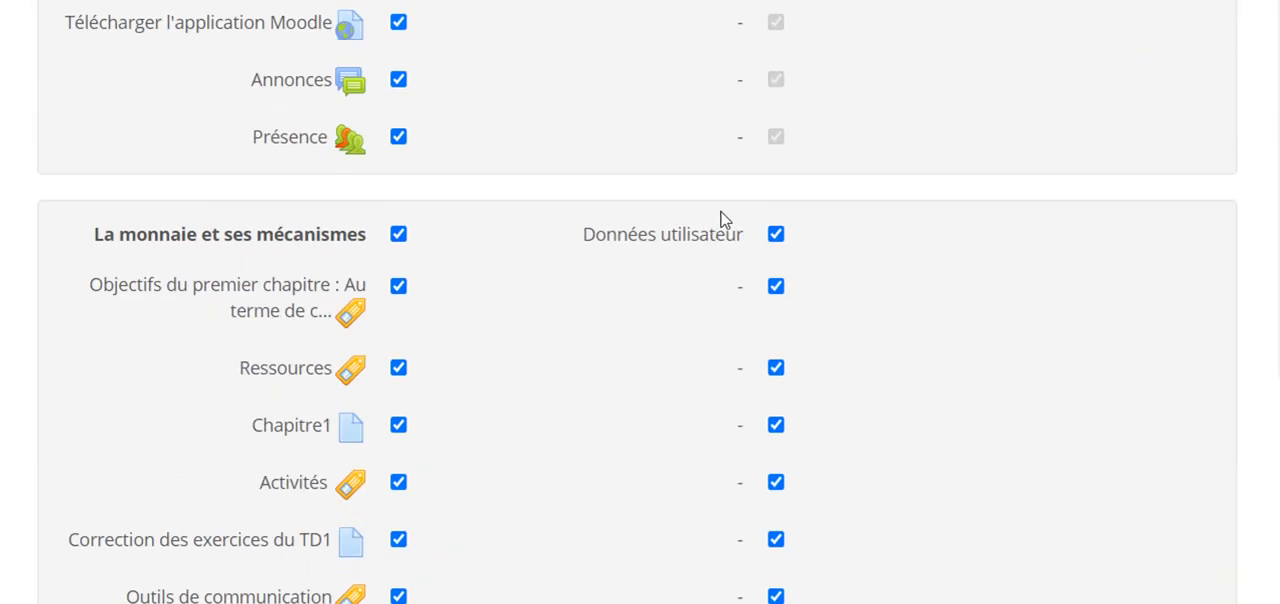
left_click(773, 237)
- Exclude user data from the backup for the "La création monétaire" and "Le financement de l'économie" sections
scroll(814, 306, "down", 6)
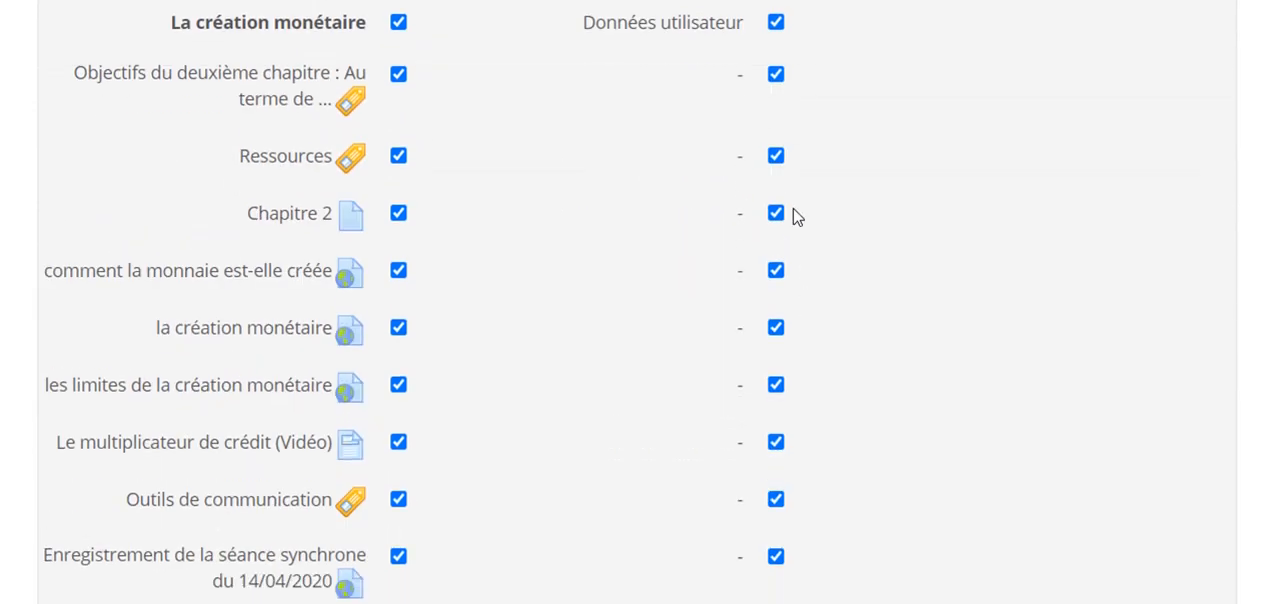
left_click(776, 22)
scroll(820, 200, "down", 8)
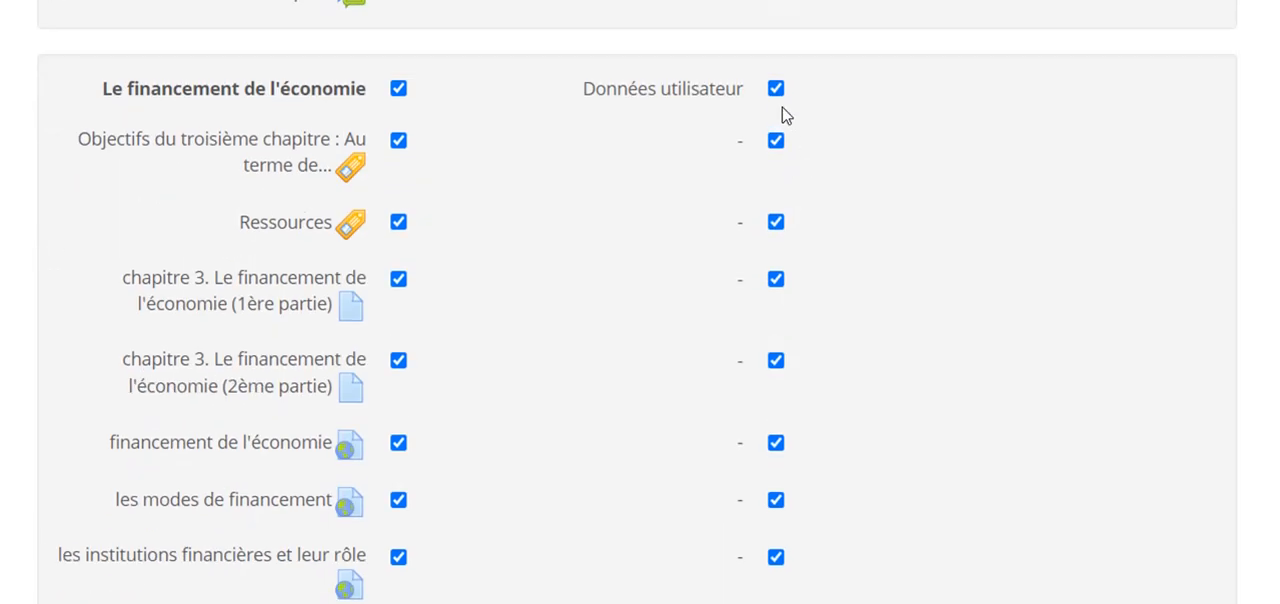
left_click(776, 88)
- Exclude user data for "Autres ressouces", "Section 5" and "Section 6", and continue to the confirmation stage
scroll(834, 163, "down", 10)
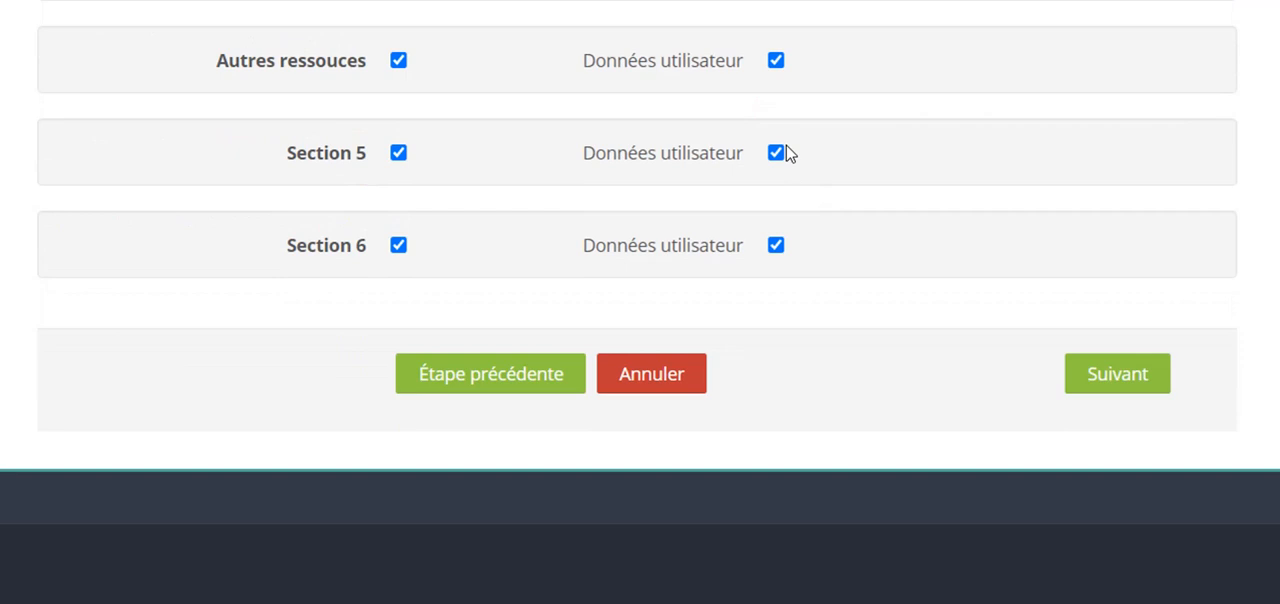
left_click(775, 62)
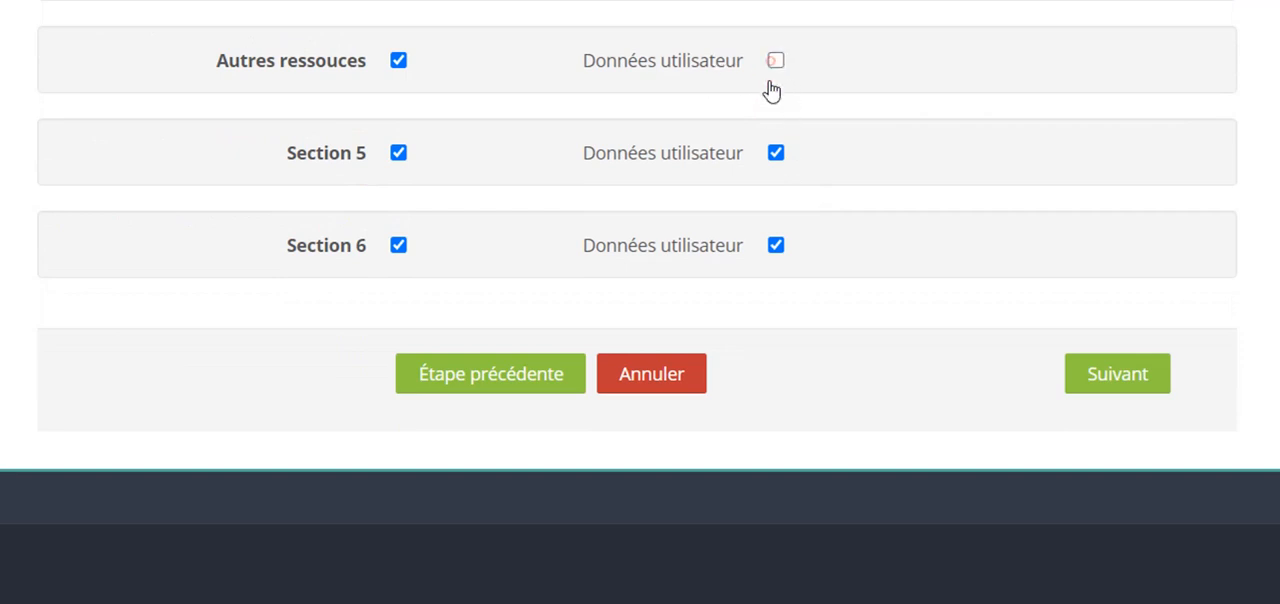
left_click(775, 154)
left_click(775, 246)
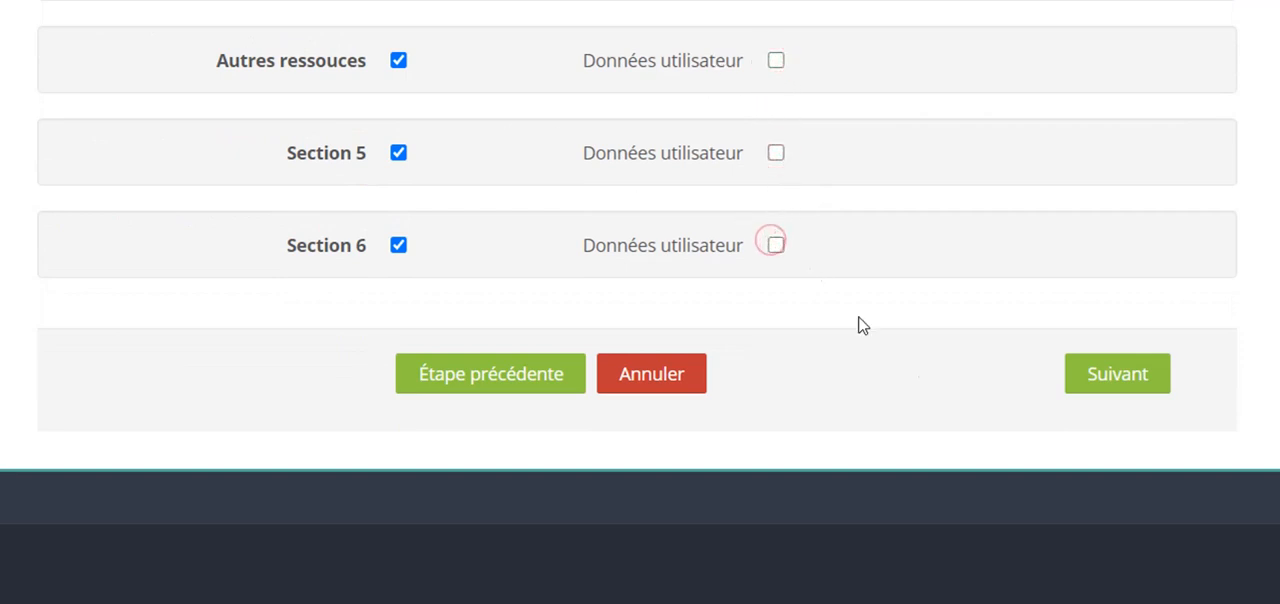
left_click(1110, 383)
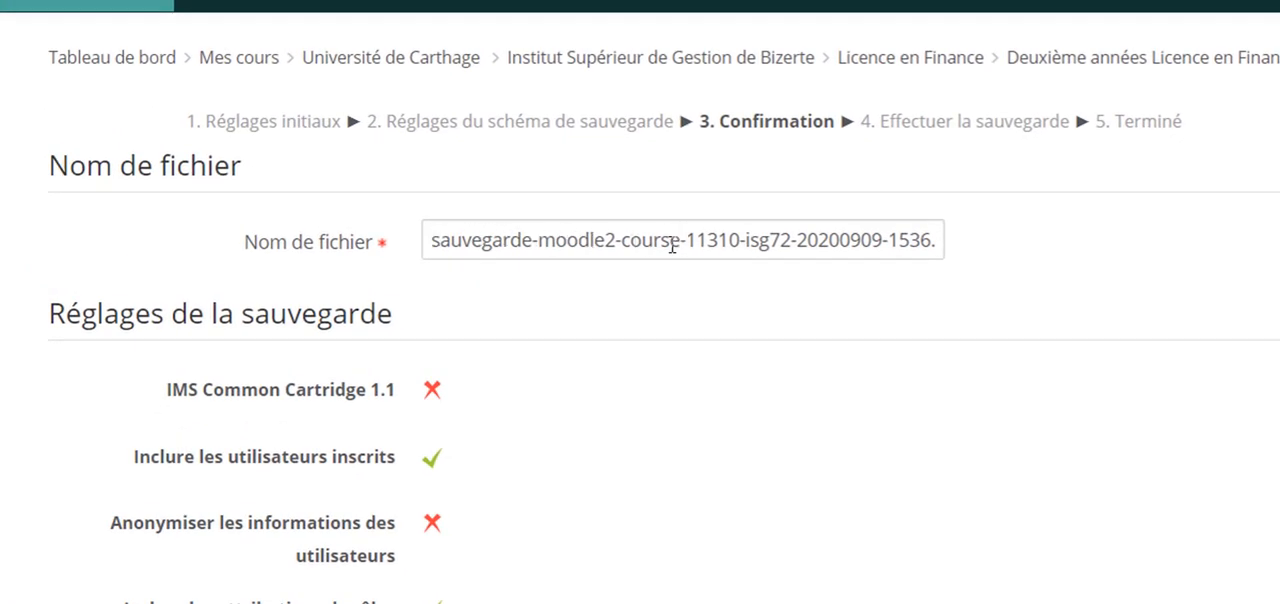
- Examine the parts of the proposed backup file name, including the prefix, course short name and date
left_click_drag(420, 243, 541, 243)
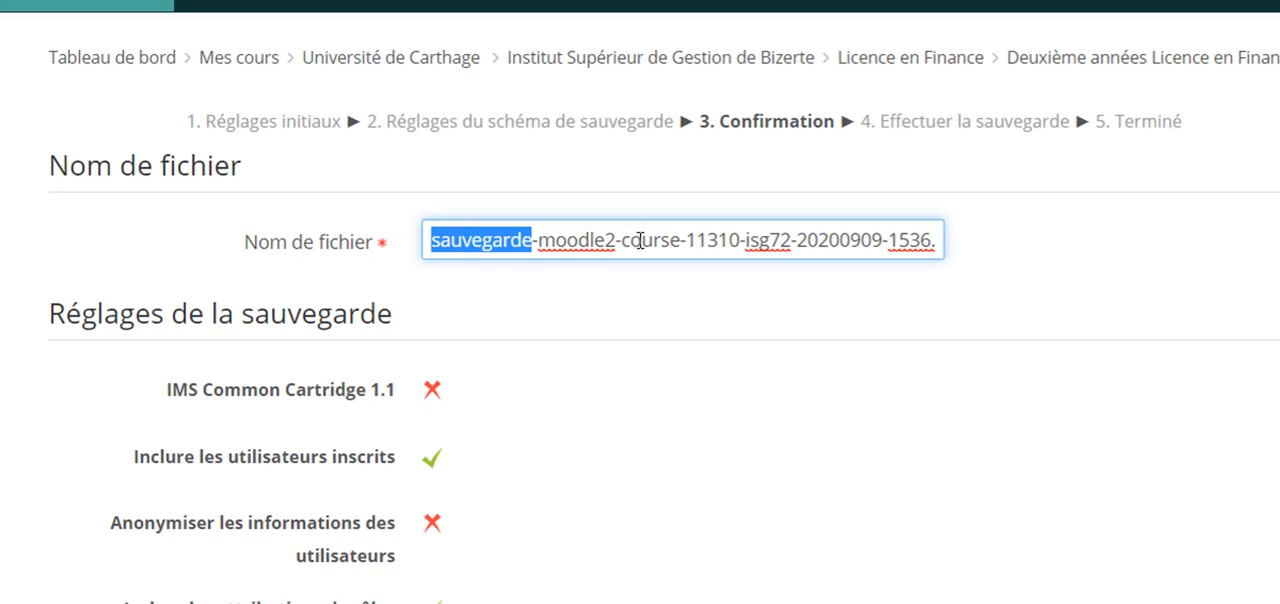
left_click_drag(686, 240, 791, 240)
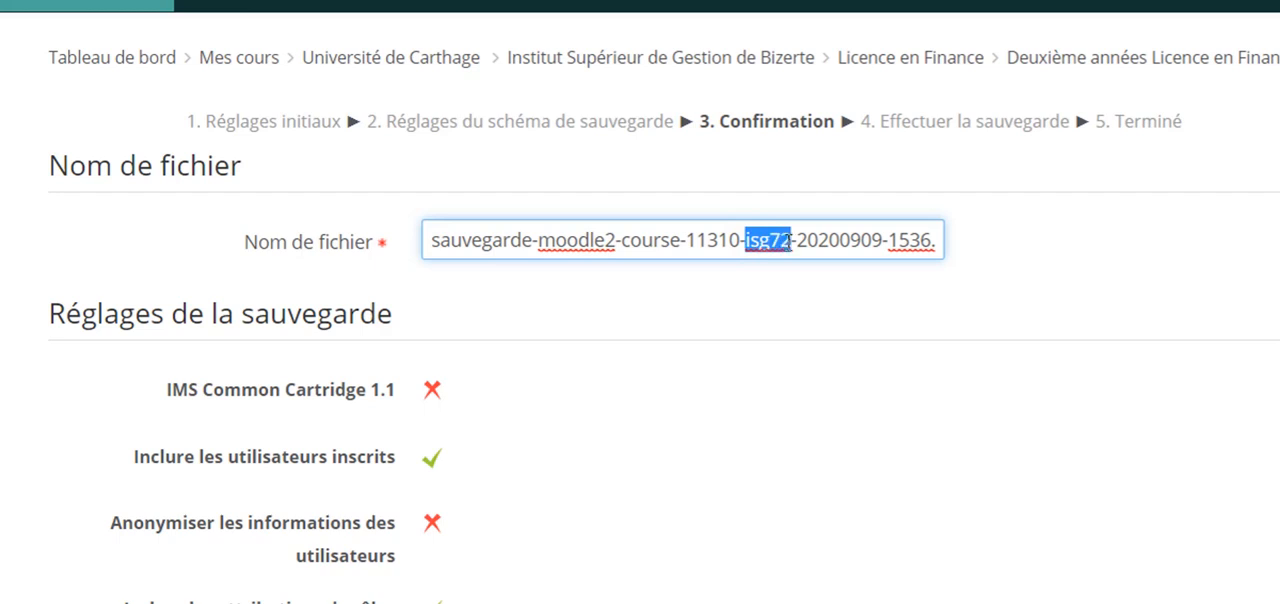
left_click_drag(797, 240, 882, 240)
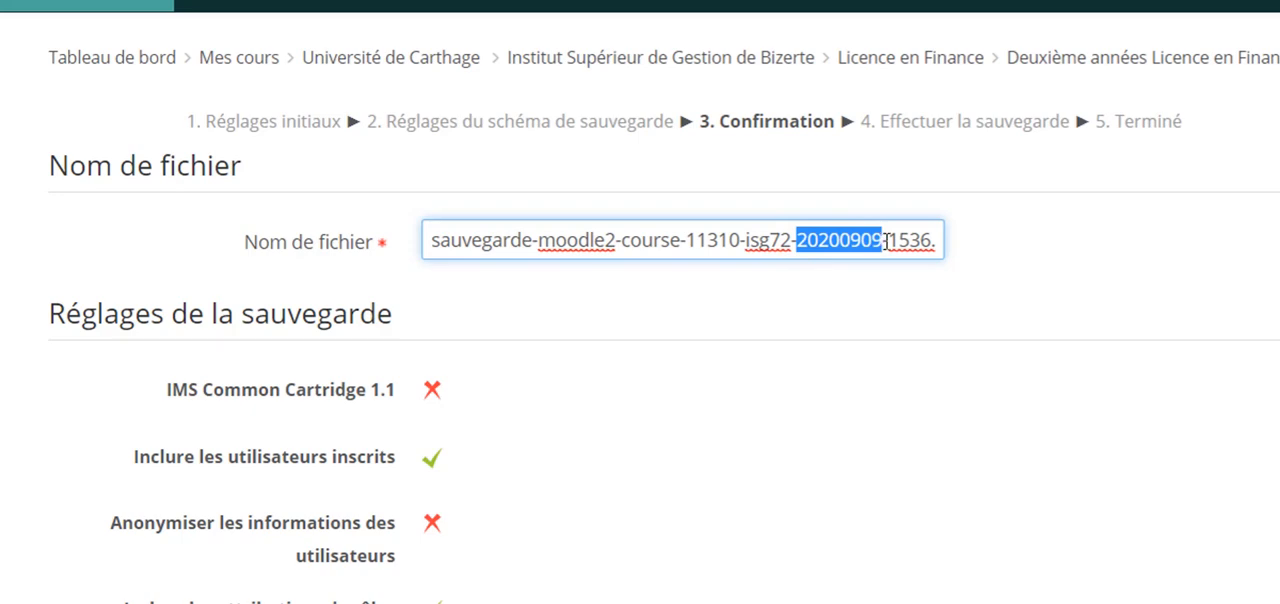
- Review the confirmation summary down to its end and perform the course backup
scroll(971, 309, "down", 10)
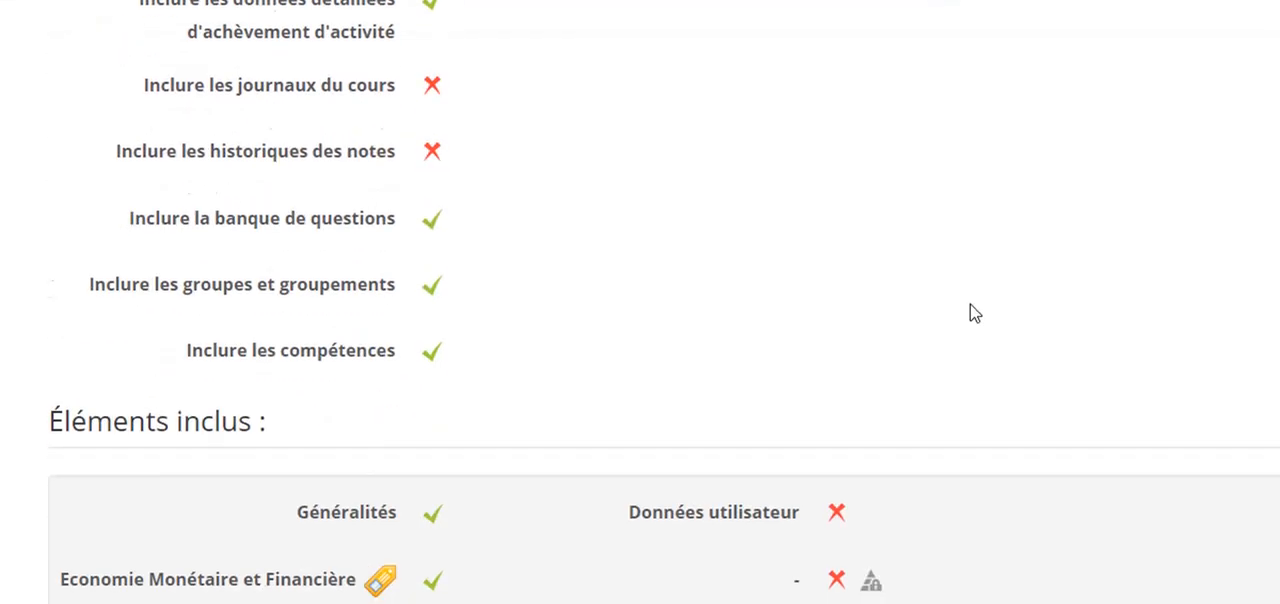
scroll(972, 310, "down", 20)
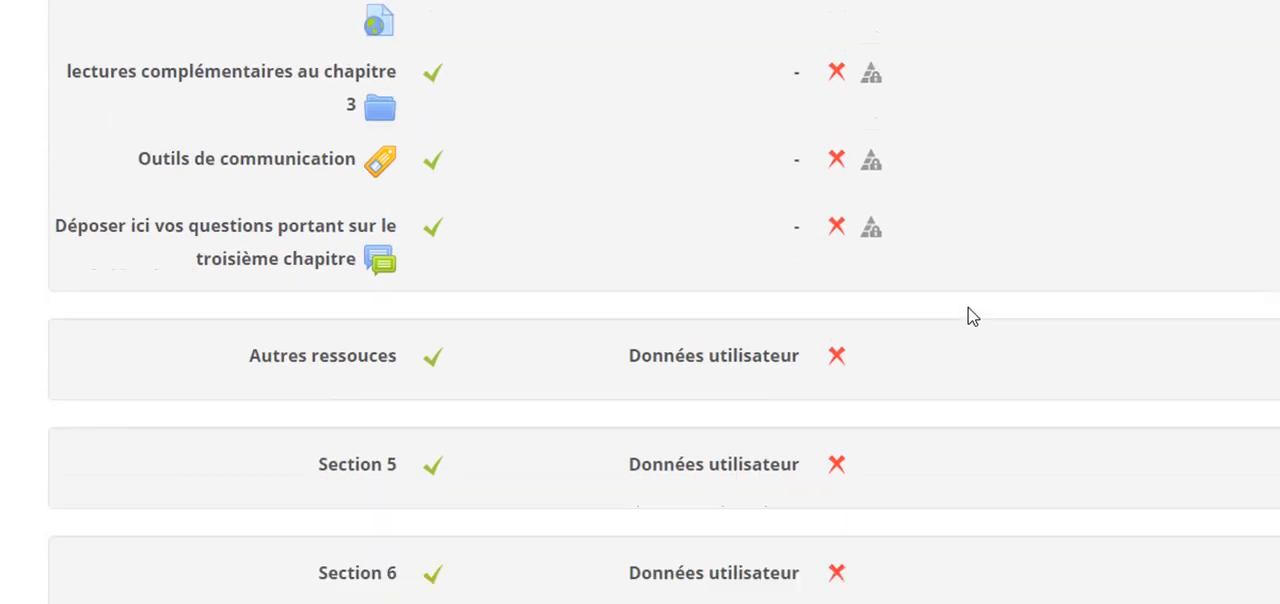
scroll(968, 316, "down", 5)
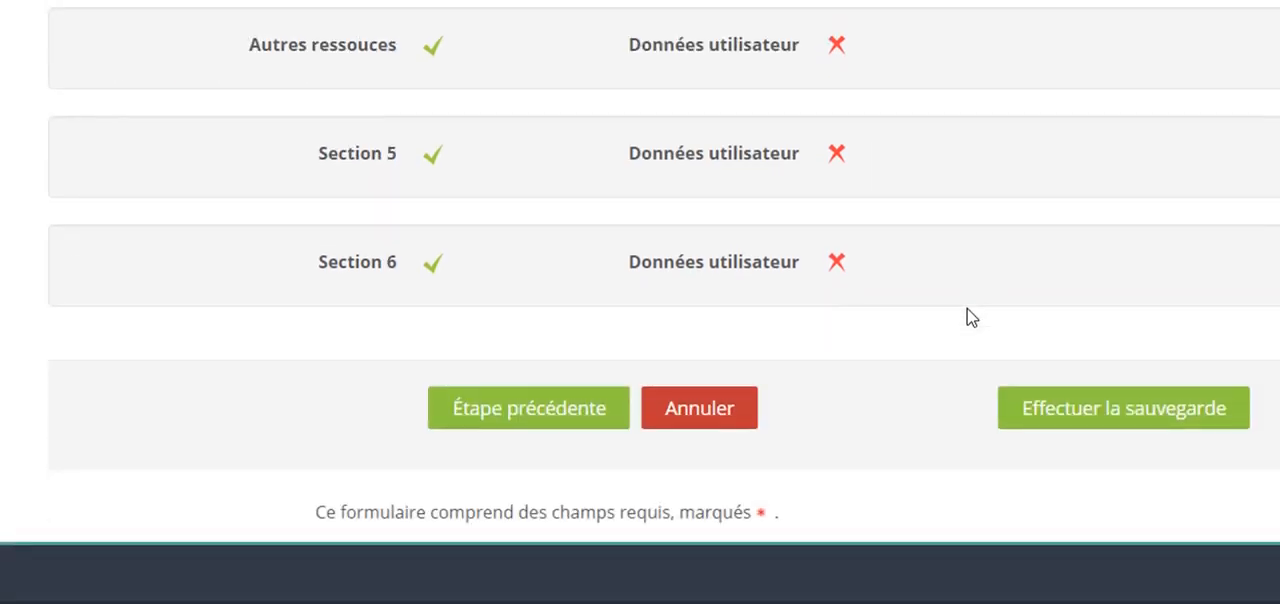
left_click(1120, 418)
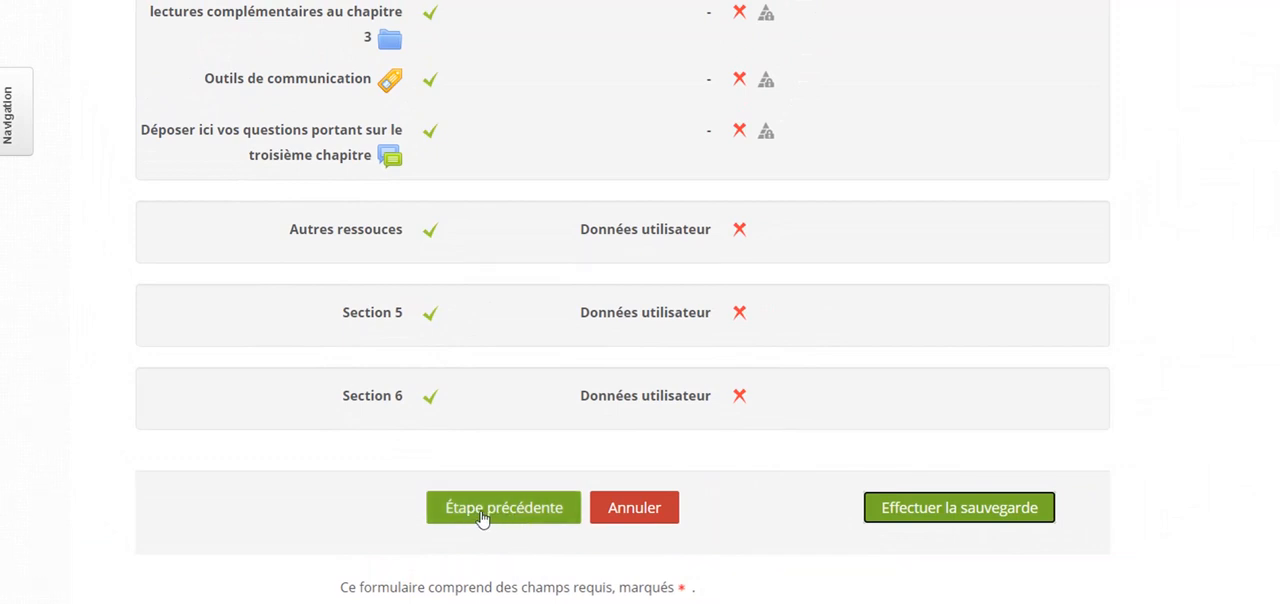
left_click(925, 515)
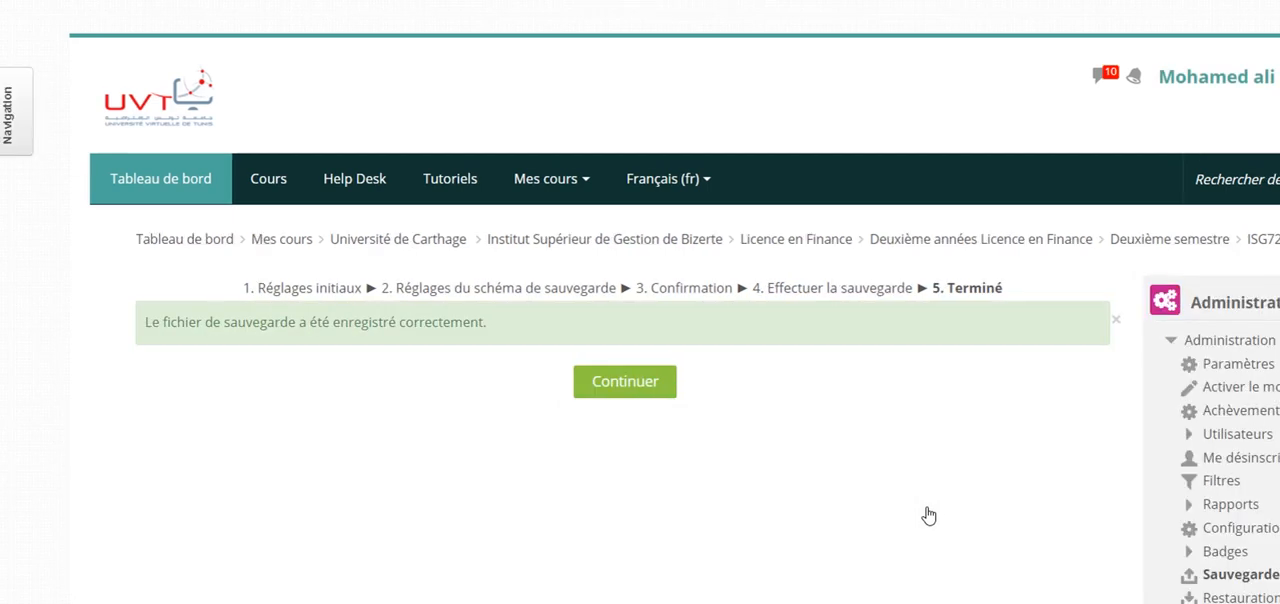
left_click(645, 384)
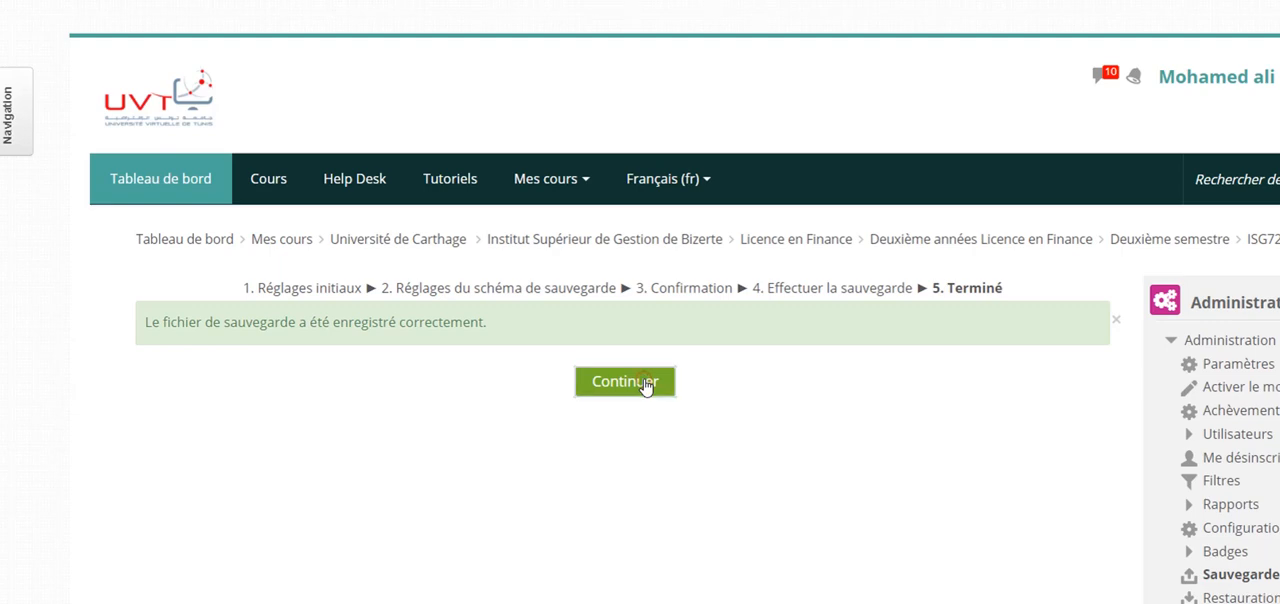
scroll(645, 387, "down", 4)
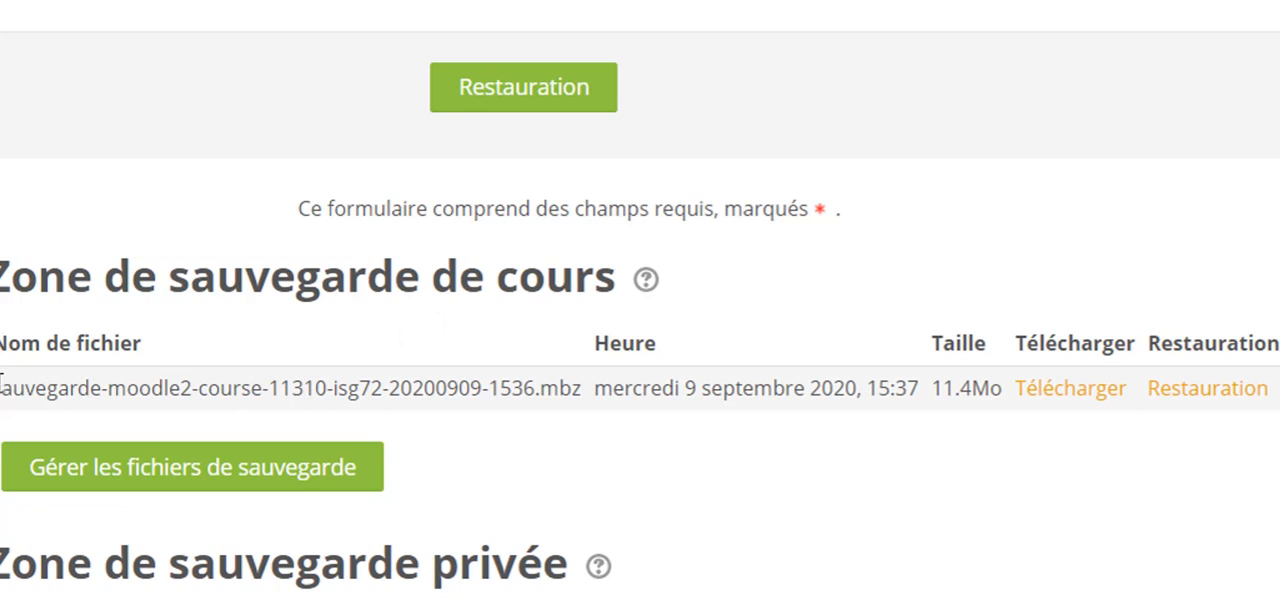
left_click_drag(10, 388, 533, 386)
left_click(547, 433)
left_click(1075, 392)
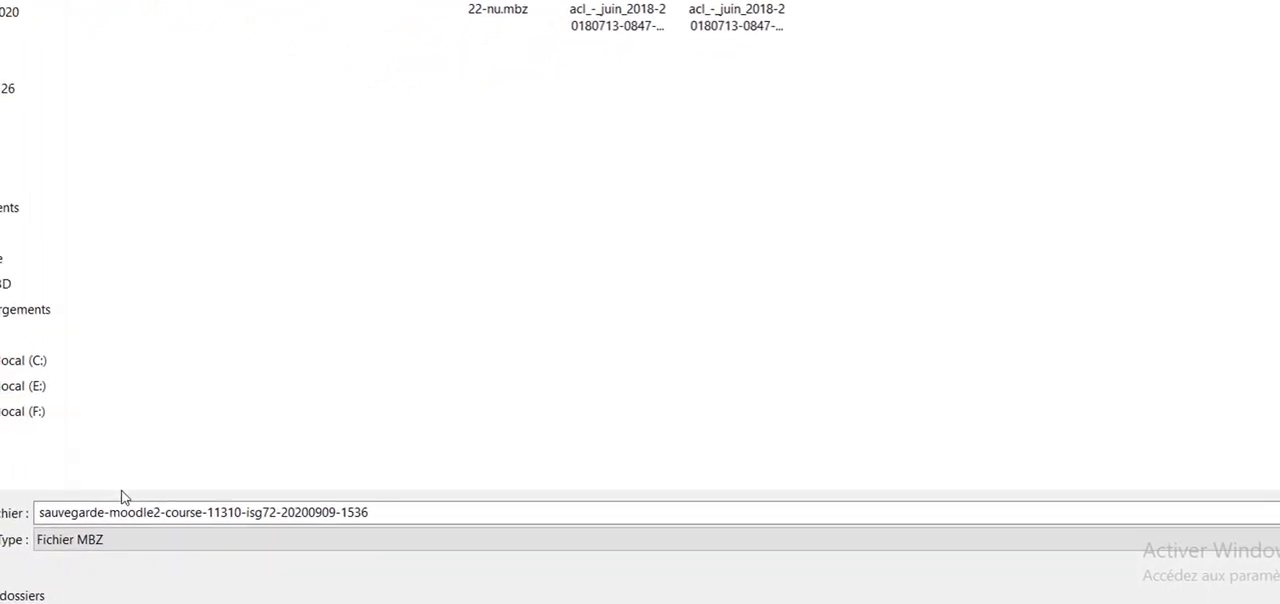
- Name the downloaded backup file "sauvegarde-cours eco_monétaire 2020" and save it
double_click(382, 511)
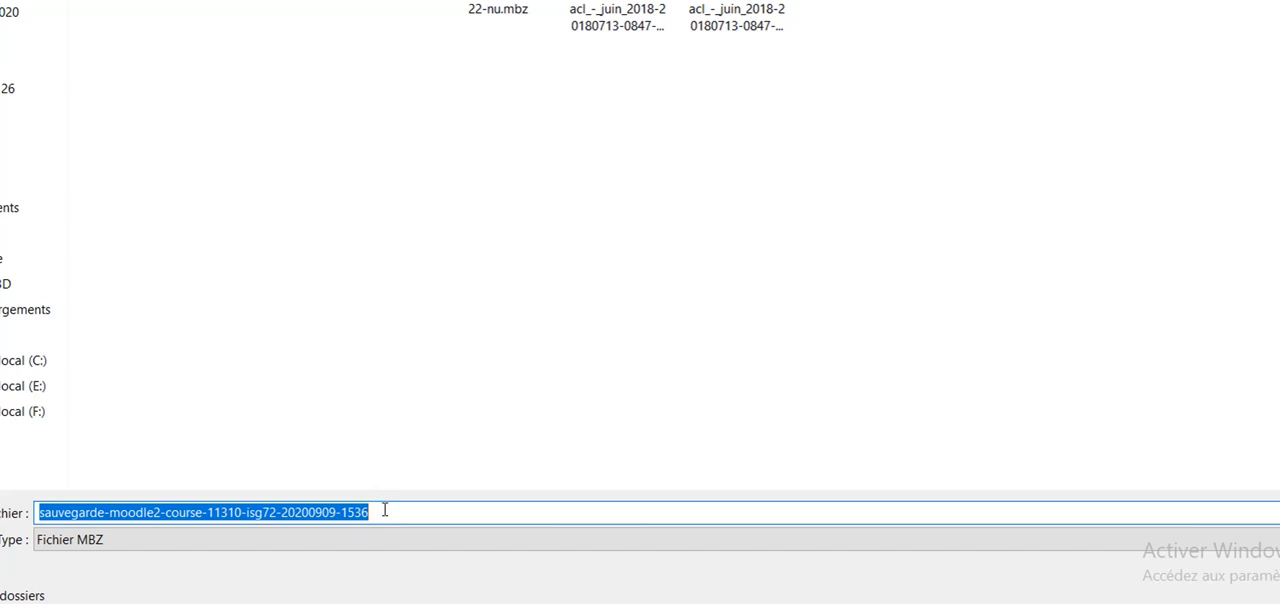
left_click(181, 515)
left_click_drag(109, 512, 476, 522)
key("BackSpace")
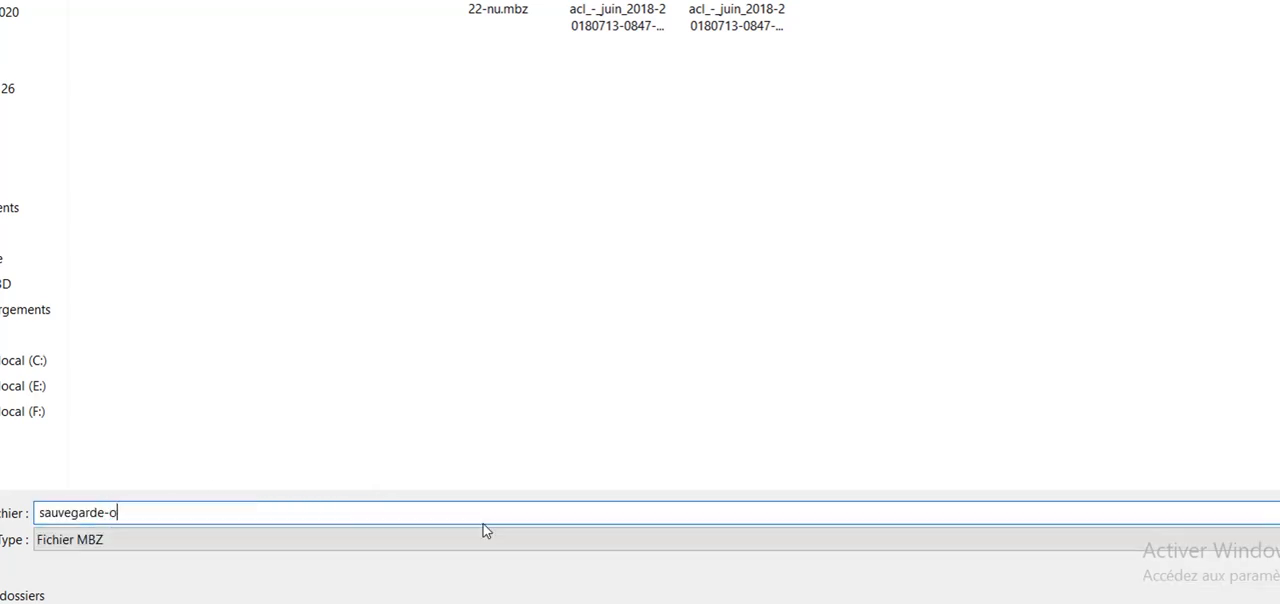
type("cours eco_monétaire ")
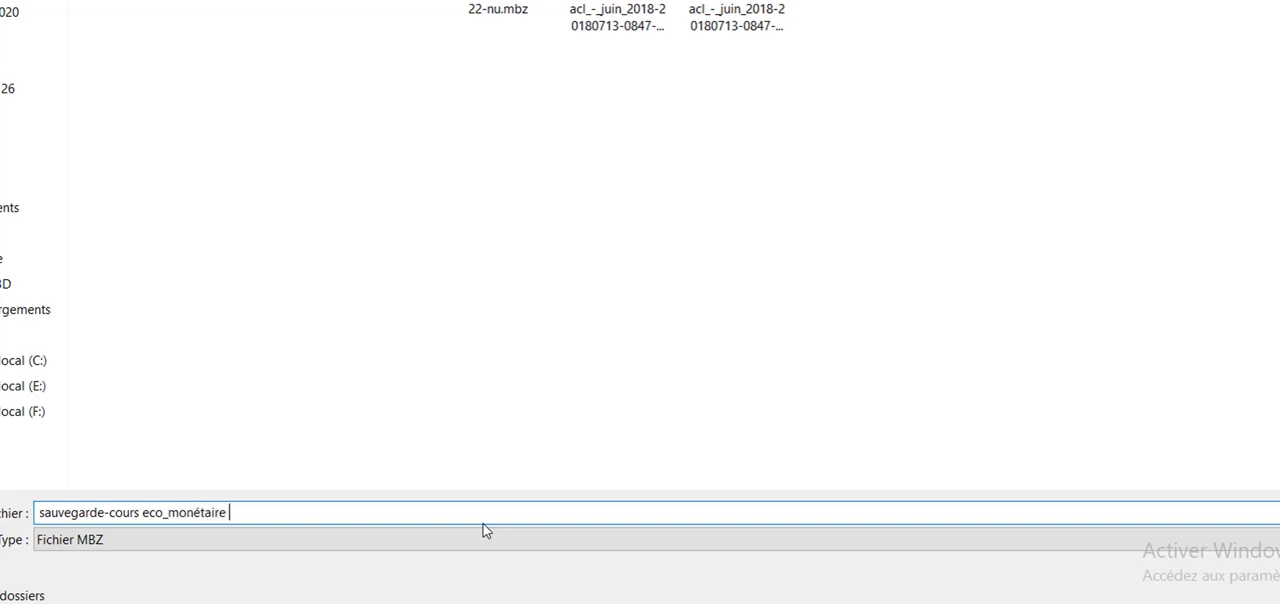
type("2020")
left_click(1262, 592)
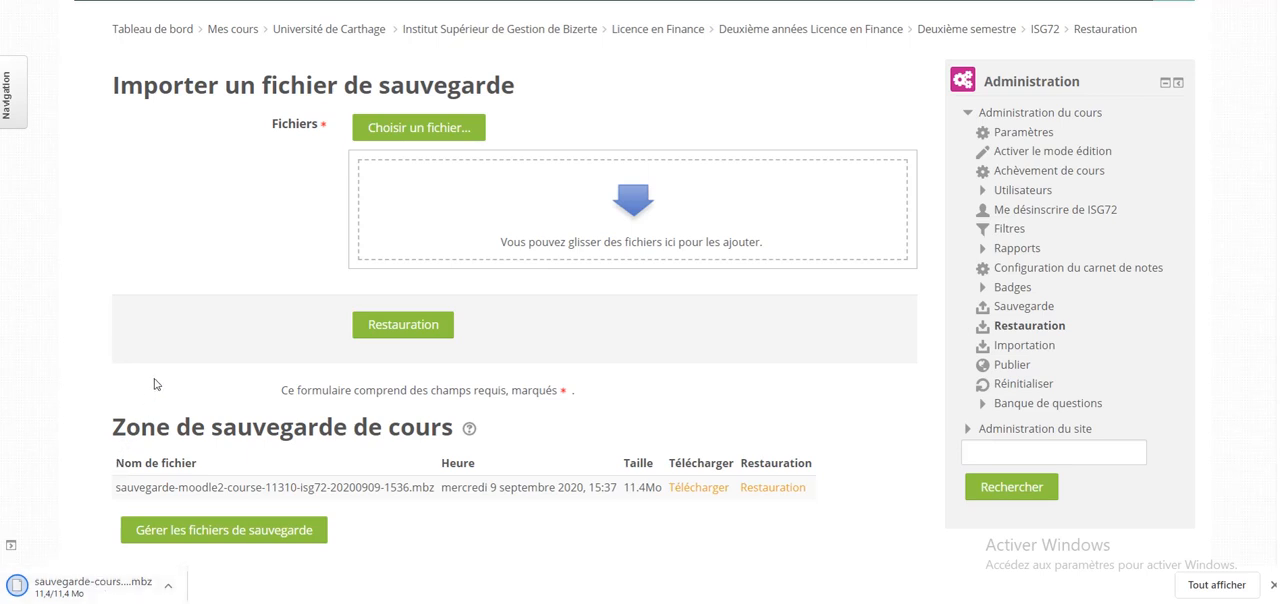
- Return to the ISG72 course page and run another backup with the default settings, skipping straight to the last stage
left_click(1046, 30)
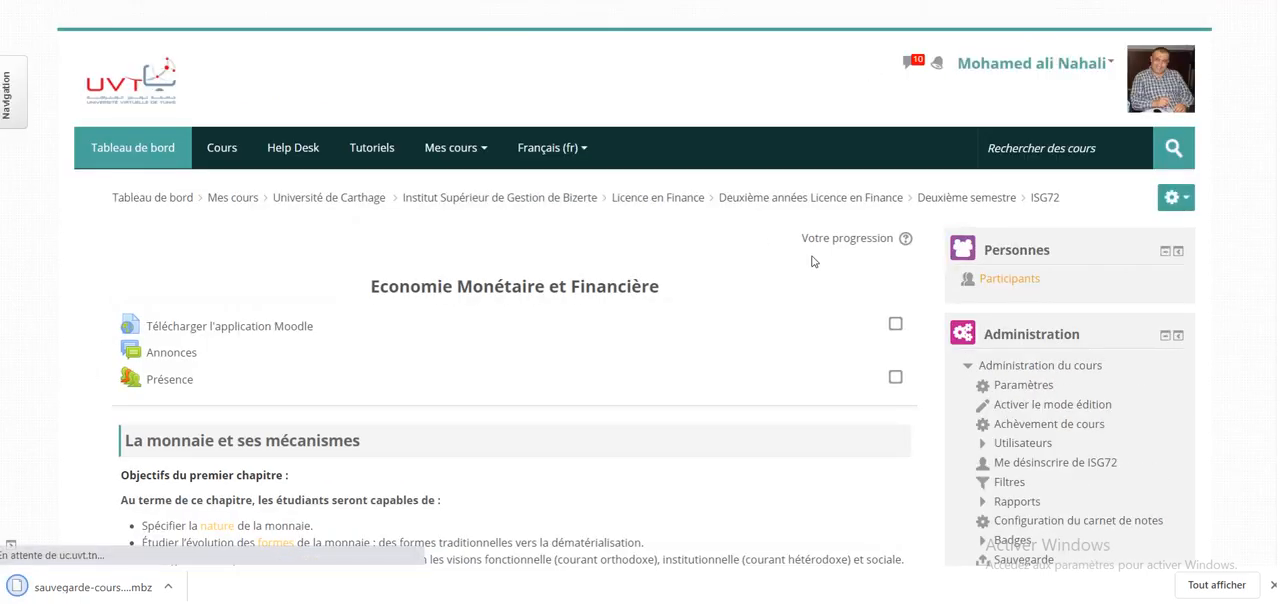
scroll(811, 257, "down", 2)
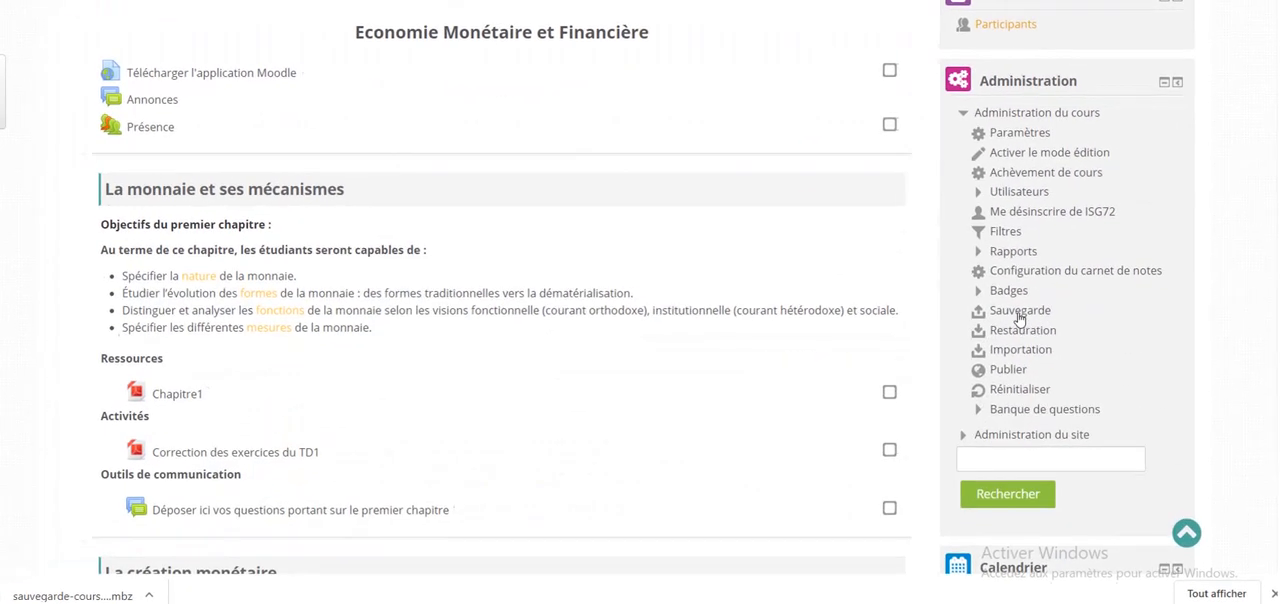
left_click(849, 485)
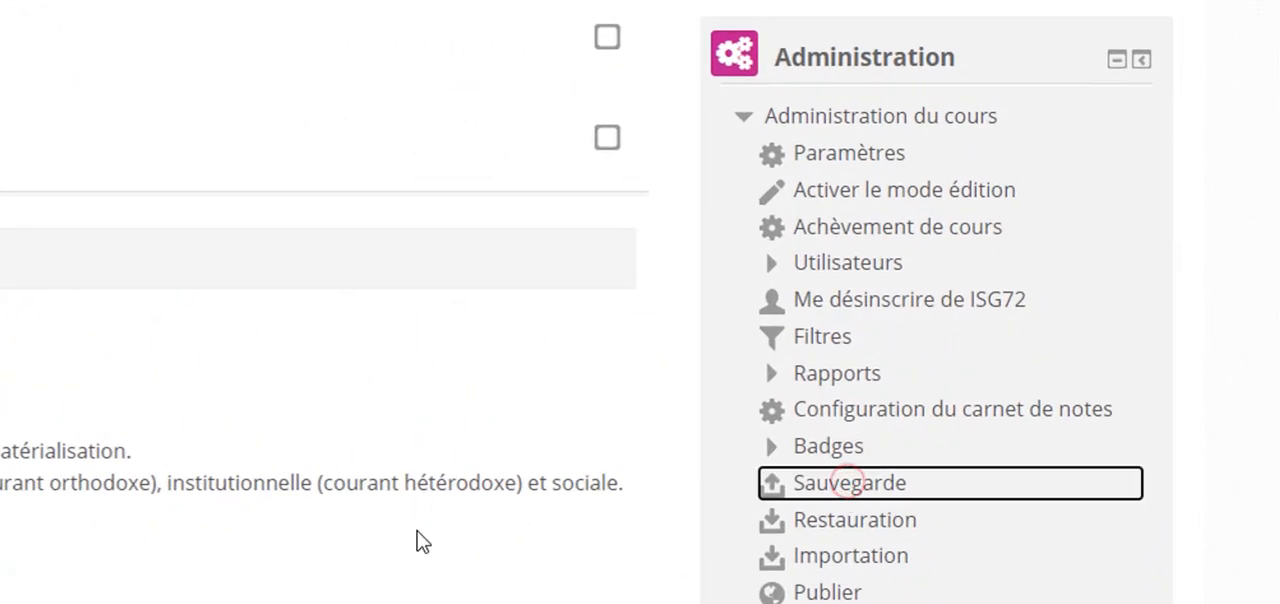
scroll(413, 537, "down", 5)
scroll(406, 534, "down", 5)
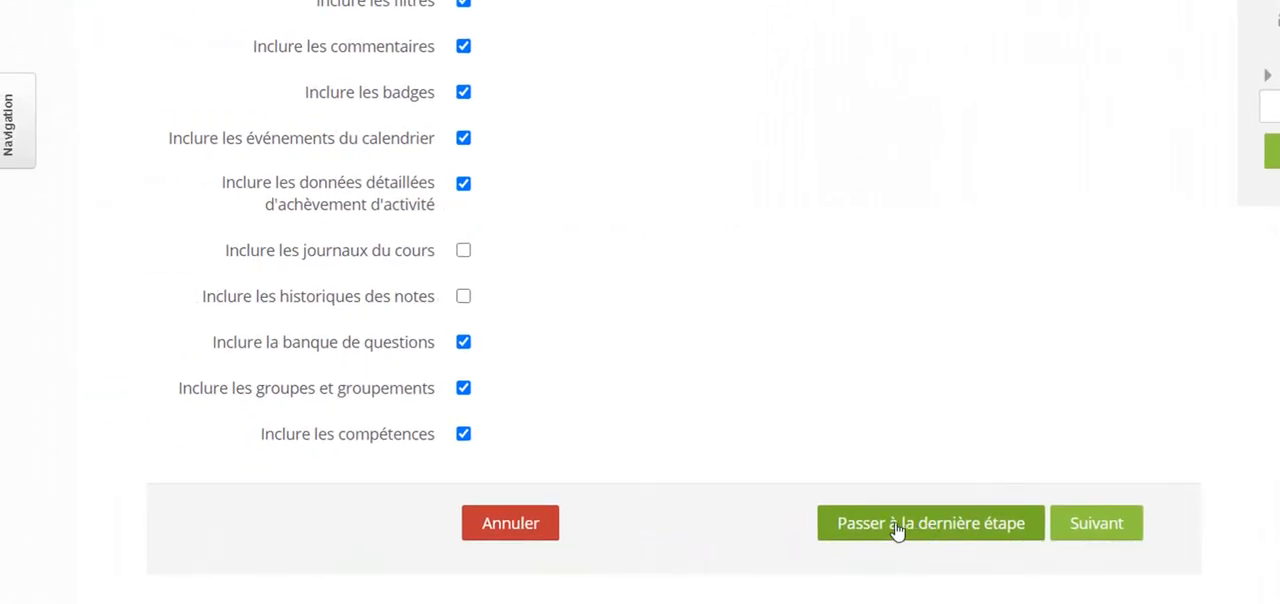
left_click(913, 530)
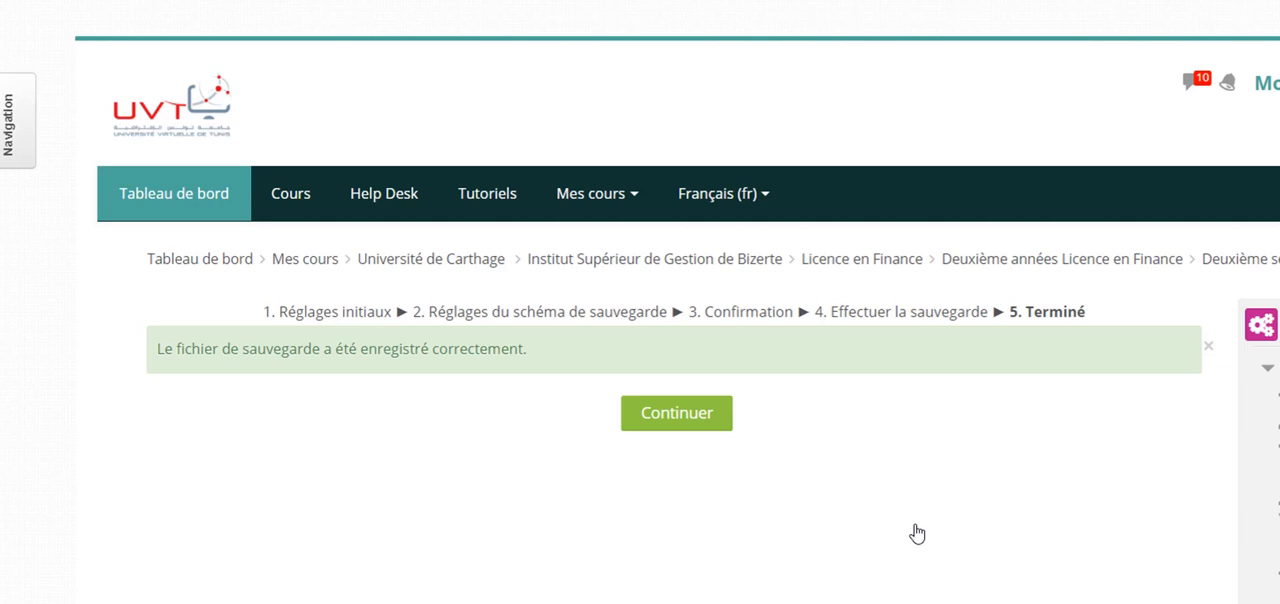
- Continue to the course backup area and examine the listed backup files with their download and restore options
left_click(677, 414)
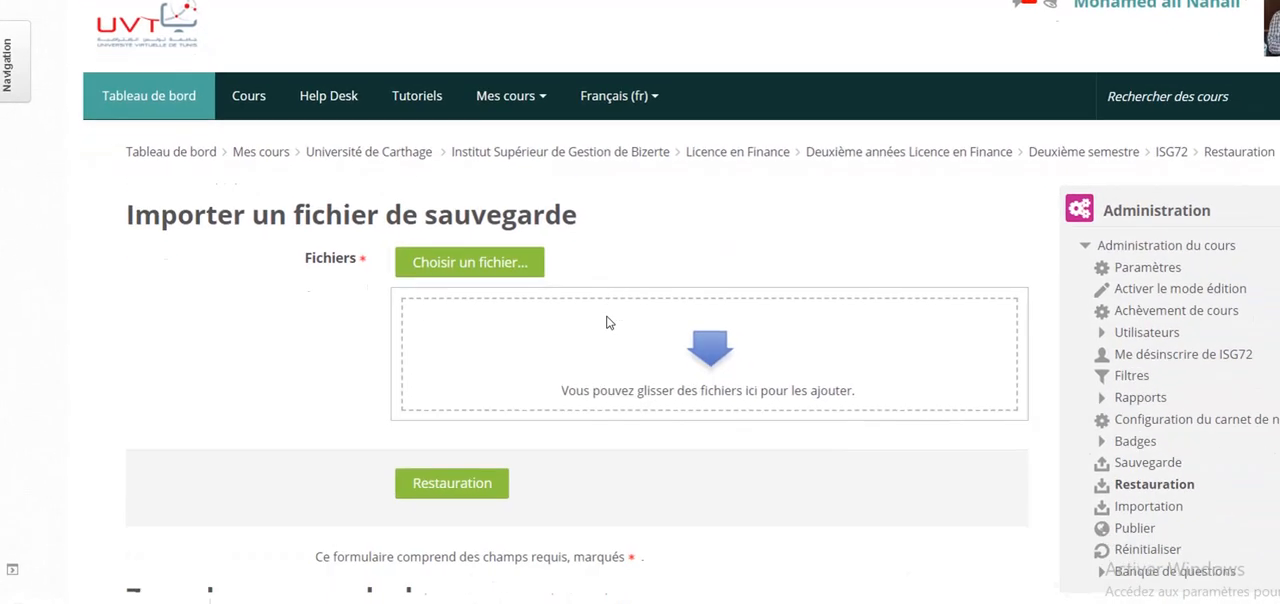
scroll(760, 440, "down", 5)
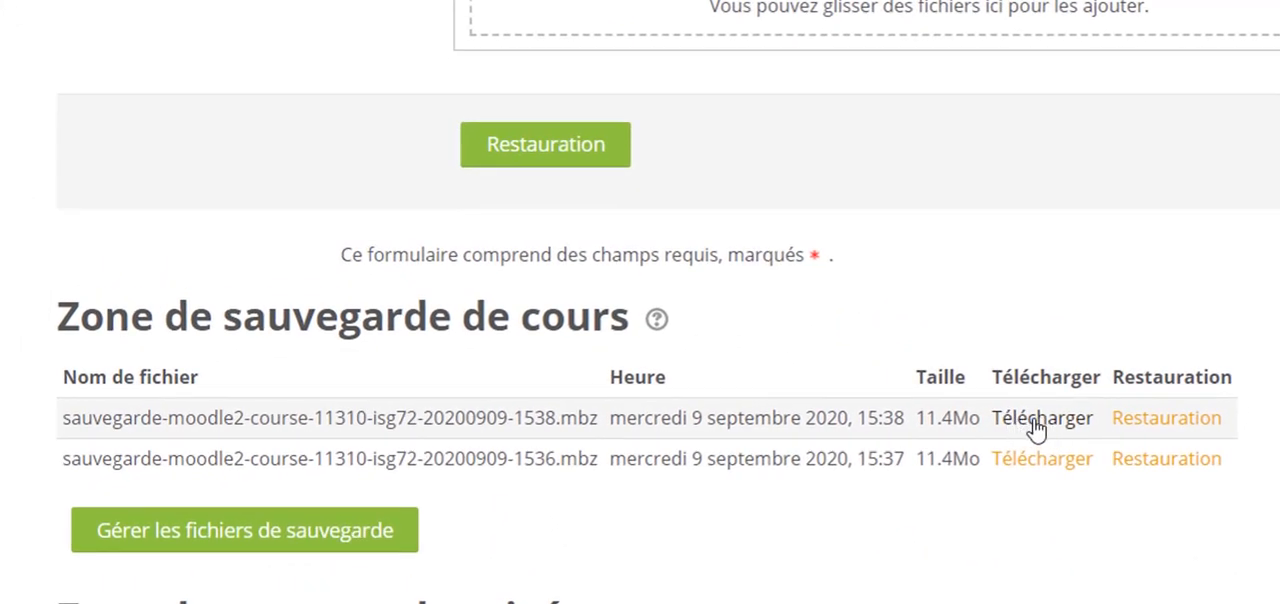
scroll(1036, 428, "up", 4)
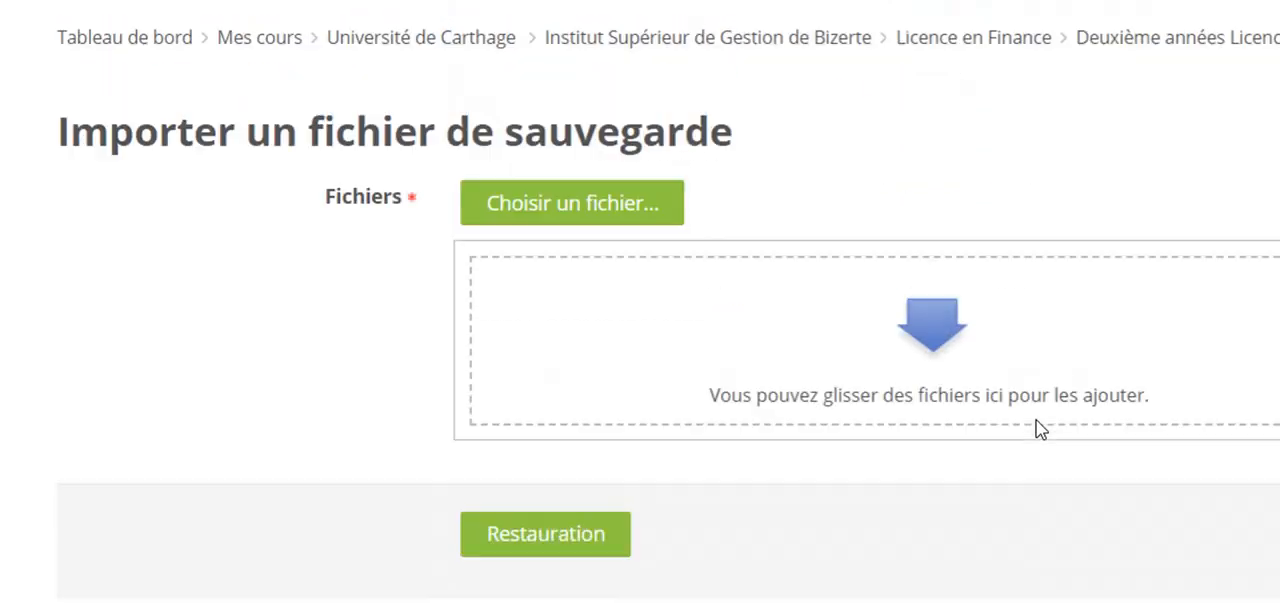